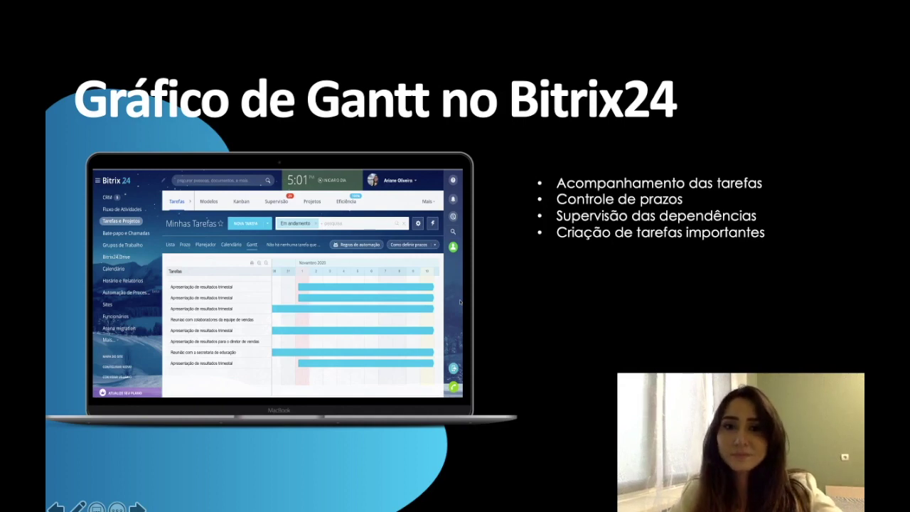
key(Right)
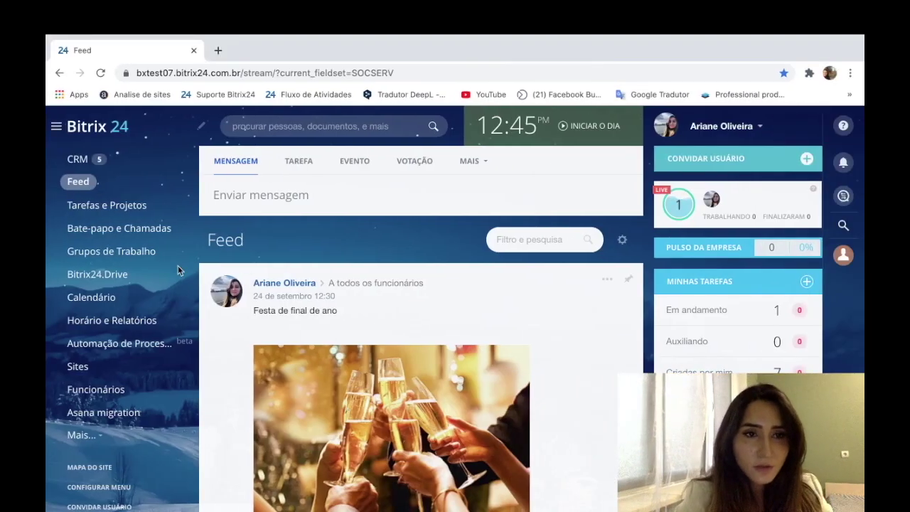
Step: Open Tarefas e Projetos and show the ongoing tasks as a Gantt chart
click(118, 205)
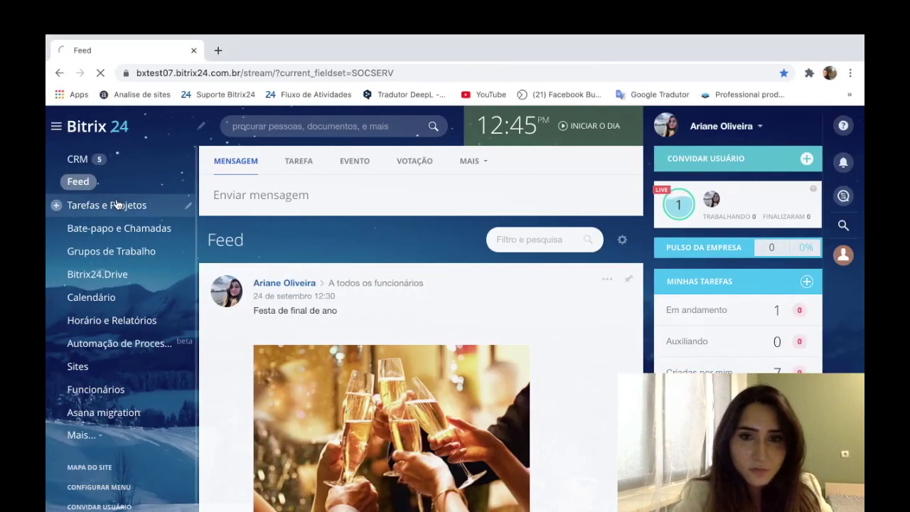
click(401, 253)
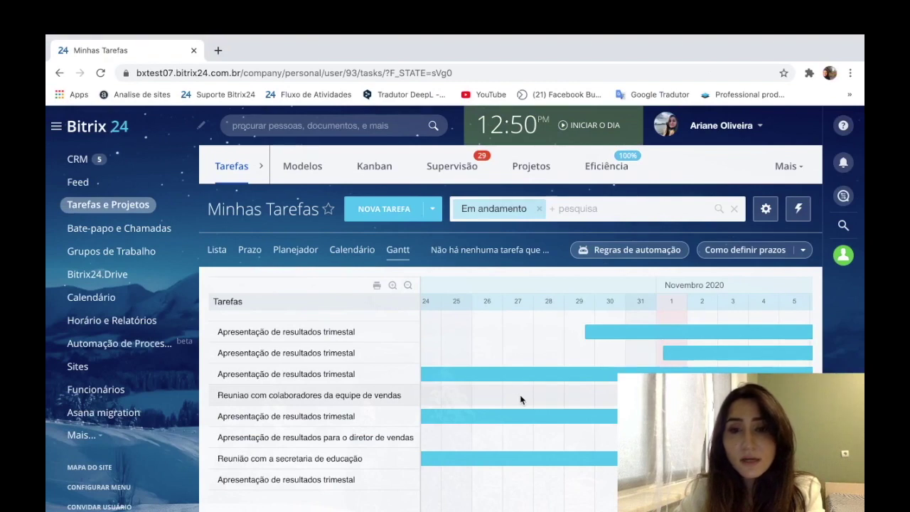
Step: Move the start date of the first listed task, Apresentação de resultados trimestal, to 24 October on the Gantt chart
scroll(519, 400, right, 5)
scroll(519, 400, right, 3)
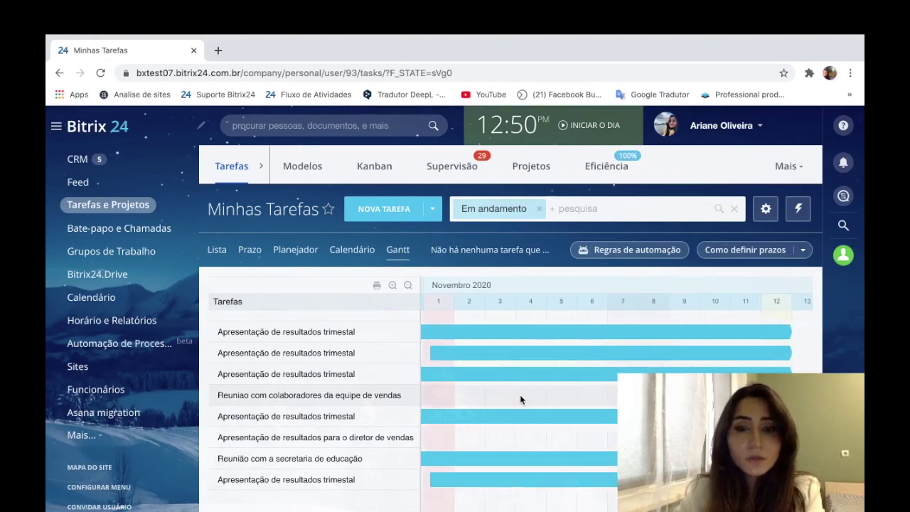
scroll(520, 400, left, 3)
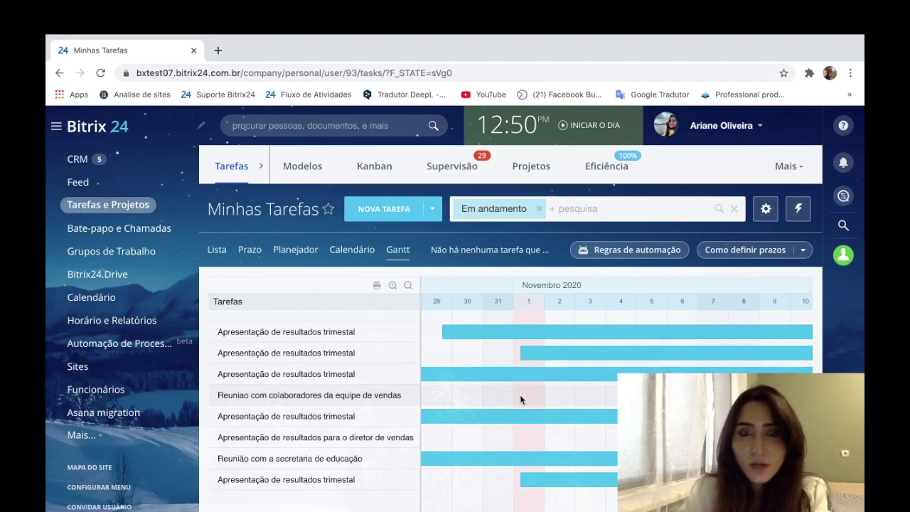
scroll(519, 400, left, 1)
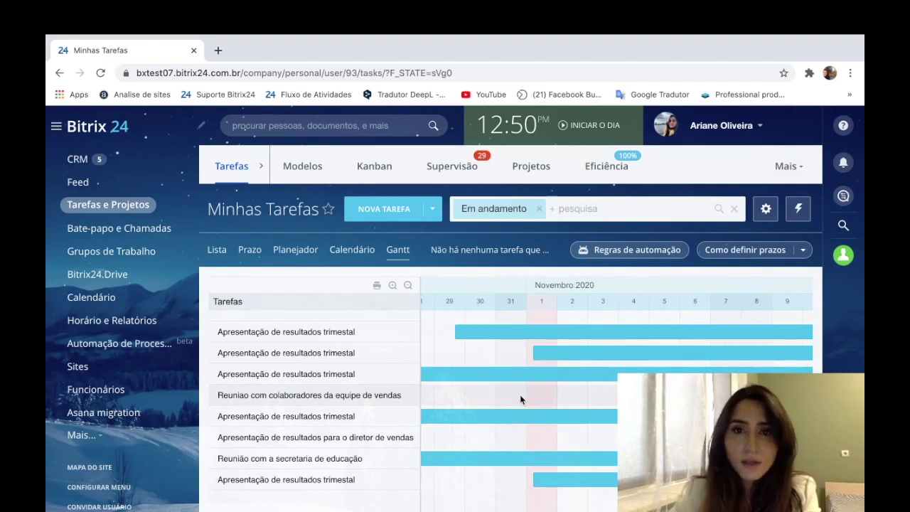
scroll(520, 400, left, 5)
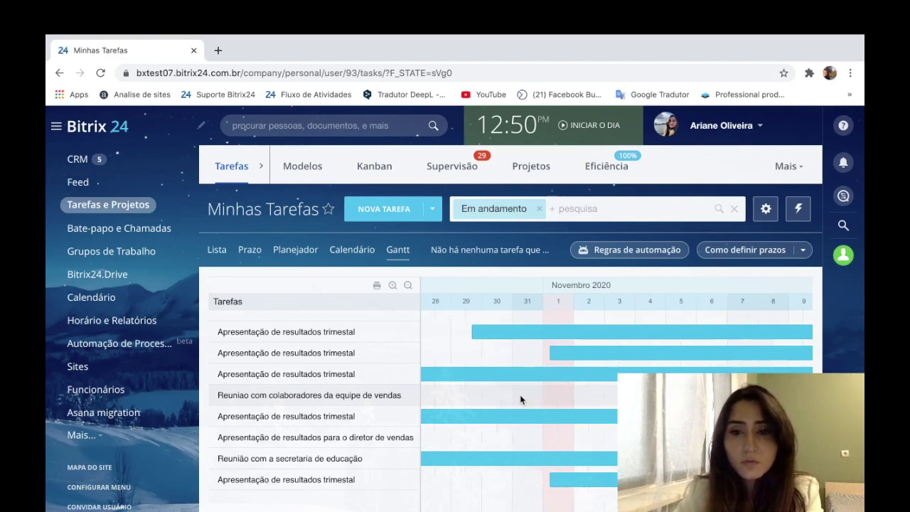
scroll(520, 400, right, 5)
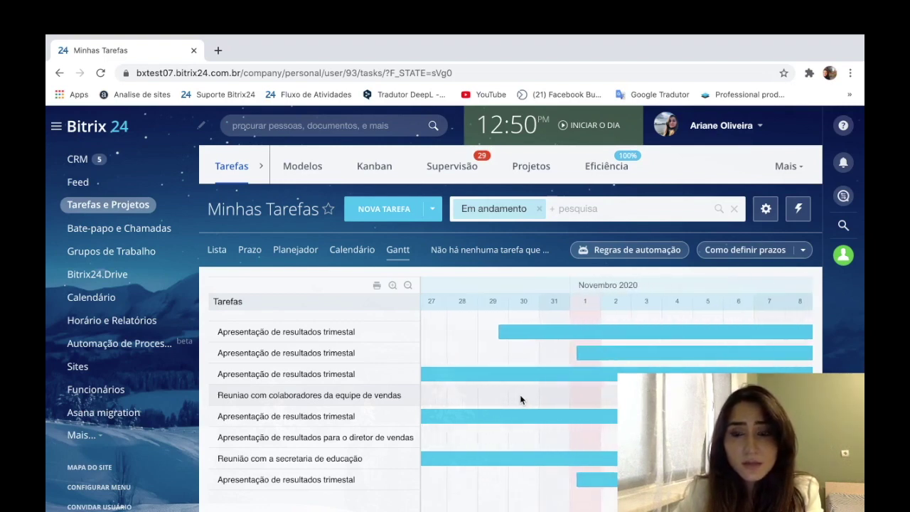
scroll(519, 400, left, 1)
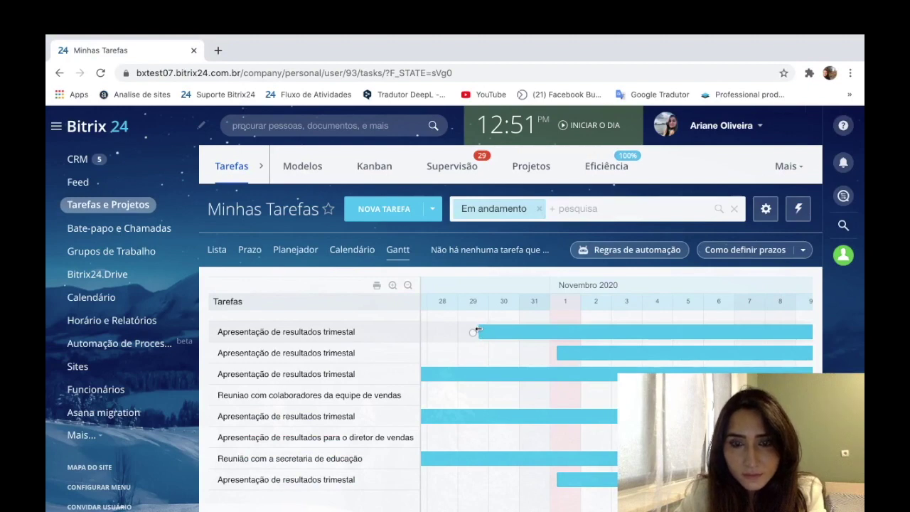
drag(478, 330, 517, 329)
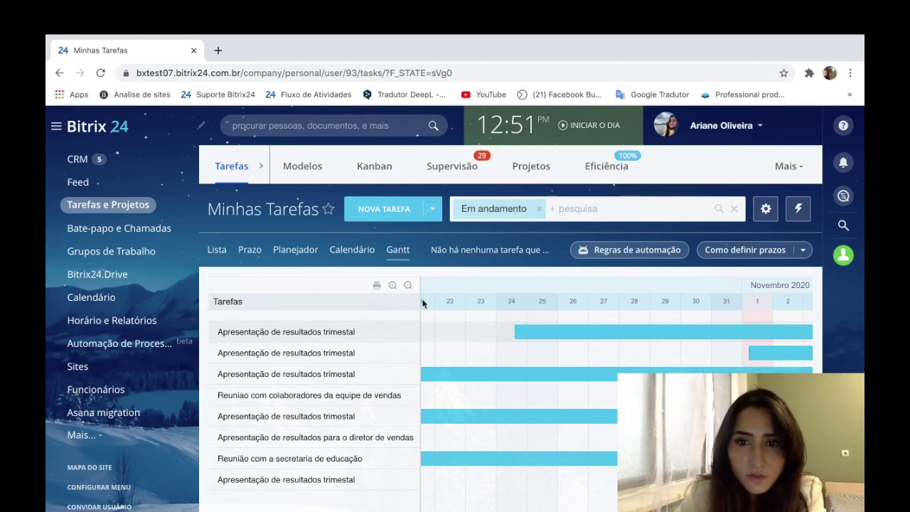
Step: Switch the Gantt time scale to hours and set the second listed task's start date to 31/10/20 07:15 am
click(393, 285)
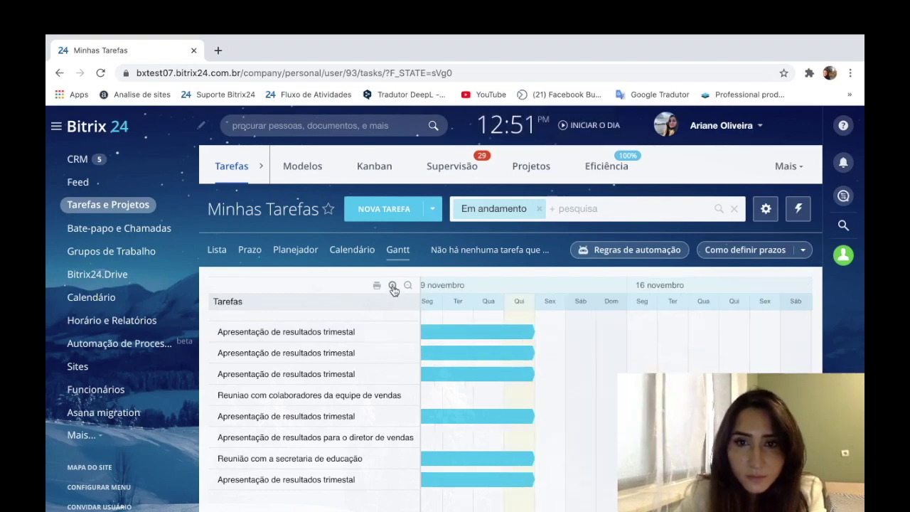
click(392, 285)
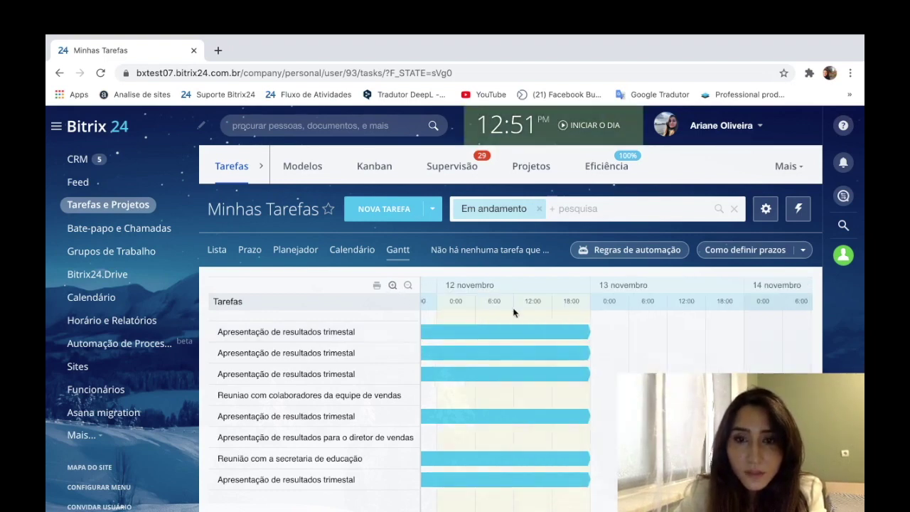
scroll(523, 312, left, 5)
scroll(526, 318, left, 10)
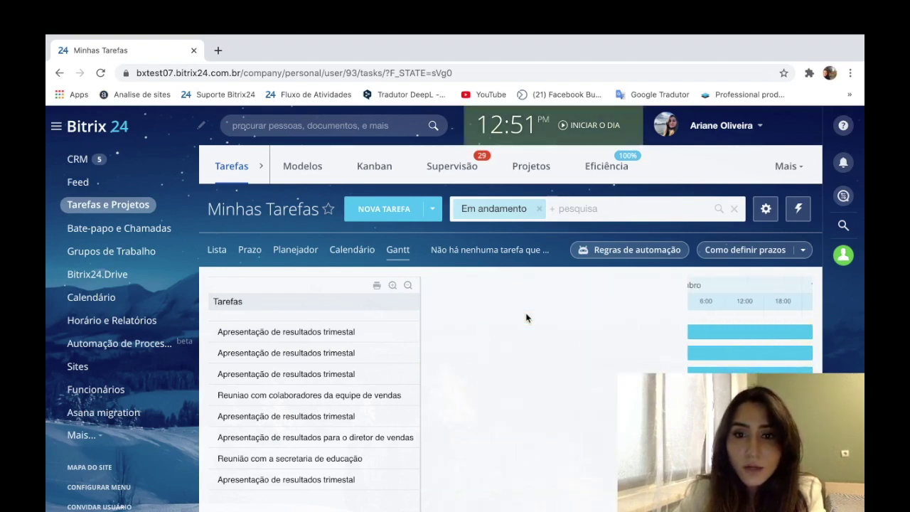
scroll(526, 318, left, 10)
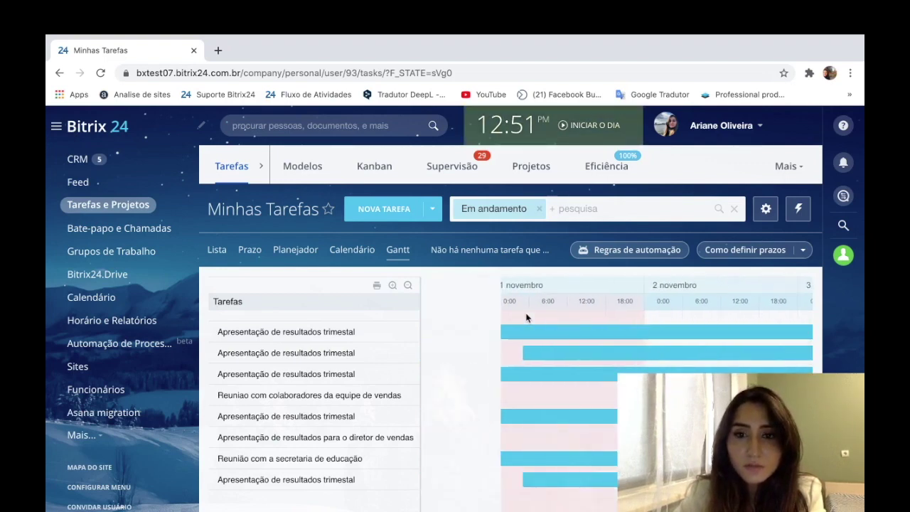
scroll(526, 318, right, 10)
scroll(526, 318, right, 1)
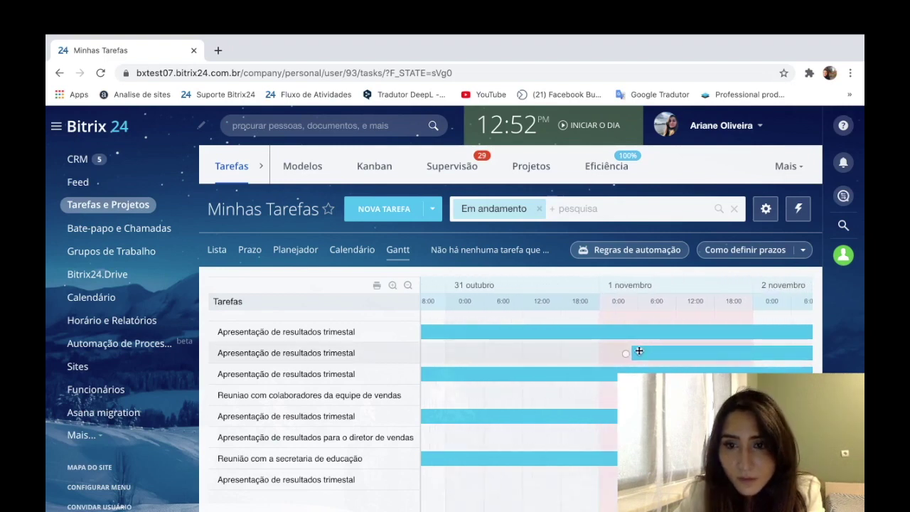
drag(634, 354, 495, 359)
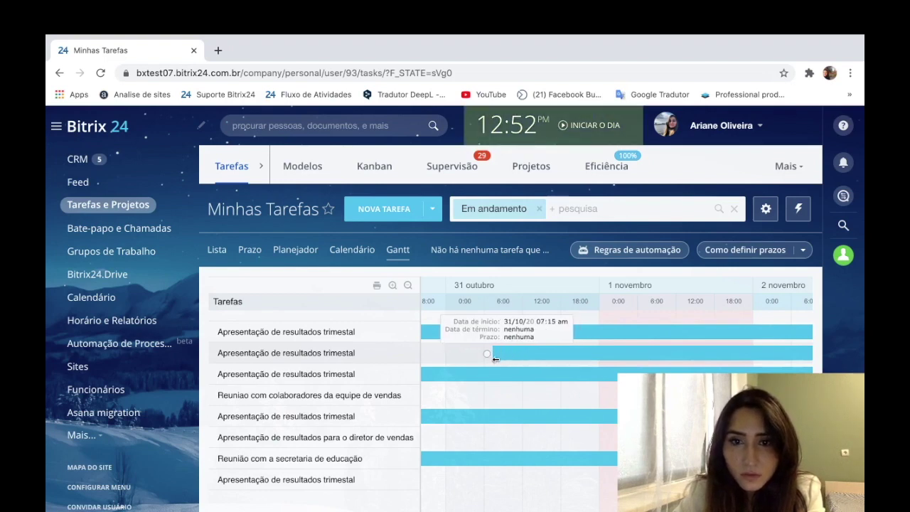
drag(494, 359, 494, 359)
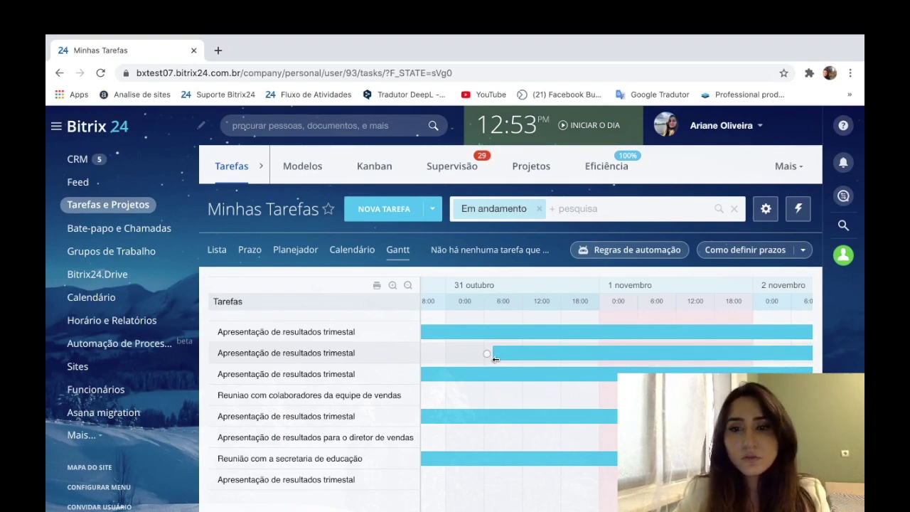
Step: Extend the second task's bar to 14 November and shorten the first task's bar to the end of 10 November
scroll(564, 366, right, 10)
scroll(564, 367, right, 15)
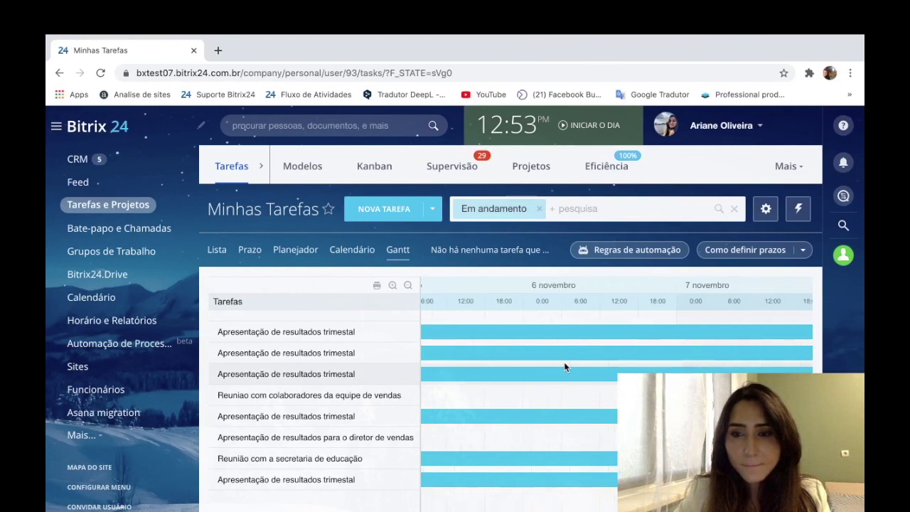
scroll(564, 367, left, 5)
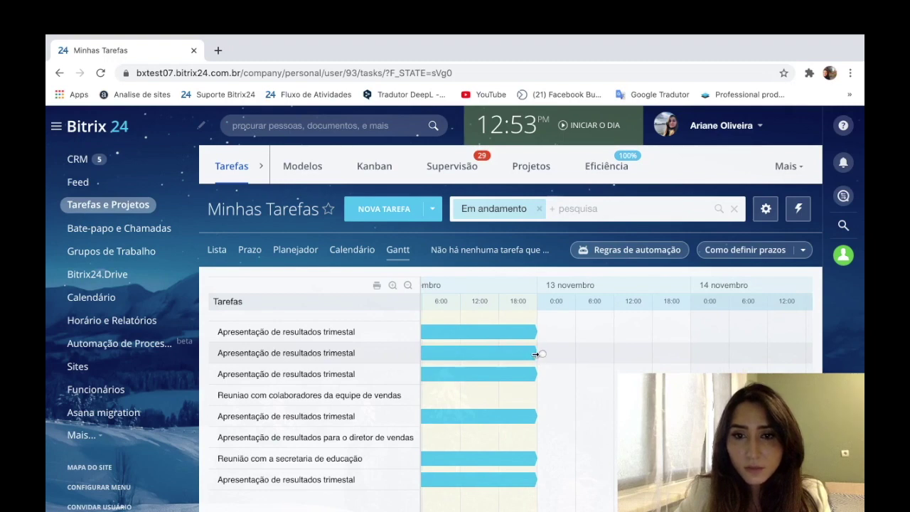
drag(535, 353, 742, 364)
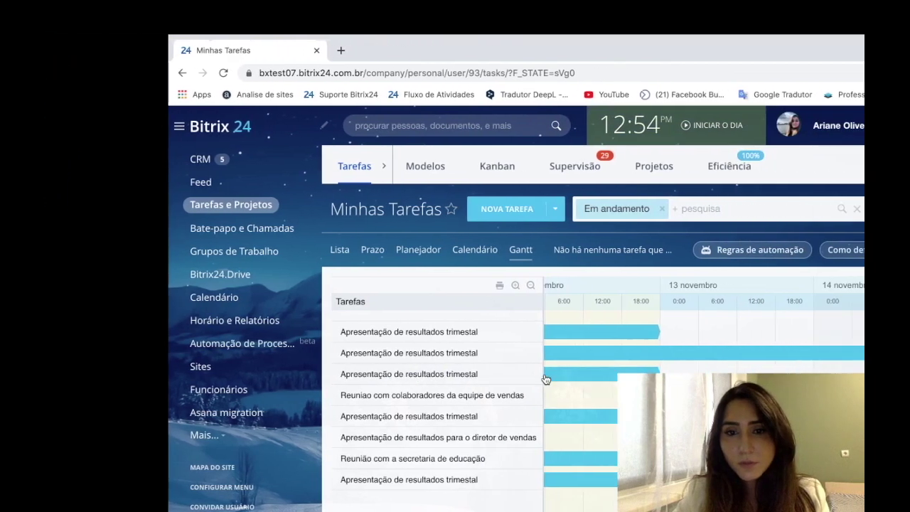
scroll(545, 377, left, 3)
scroll(544, 374, left, 5)
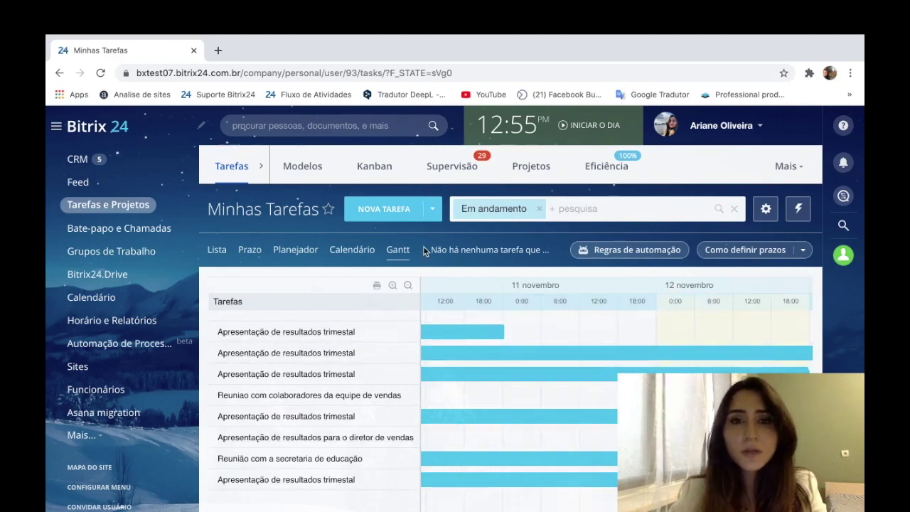
Step: Start a new task with the title "nnnnnn" and the description "nnnnnnnnnn"
click(403, 213)
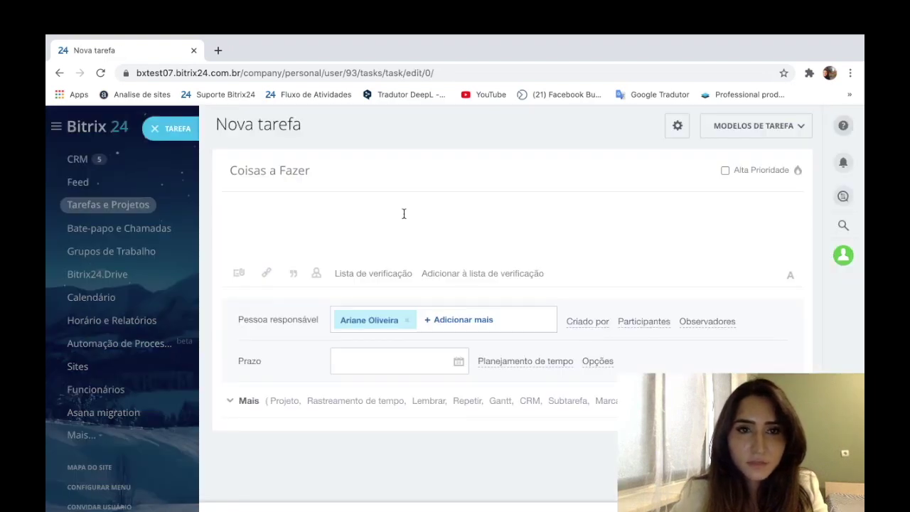
click(362, 175)
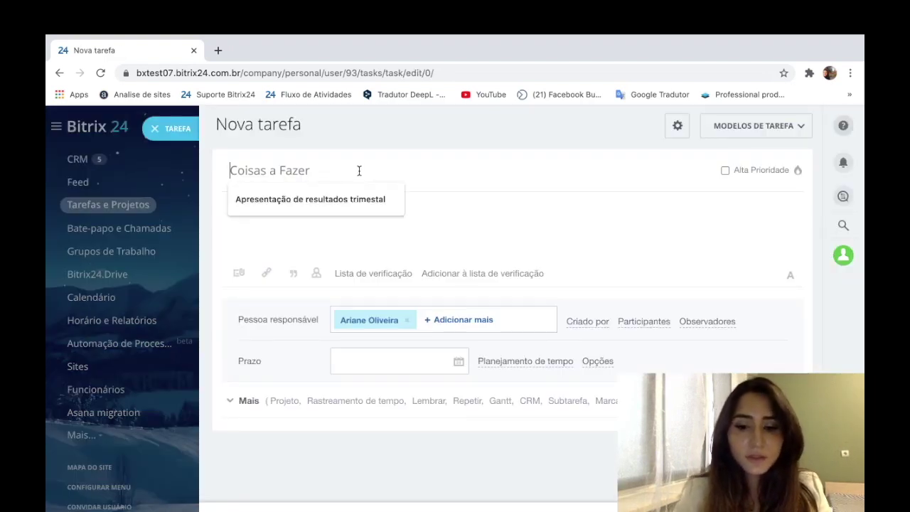
text(nnnnnn)
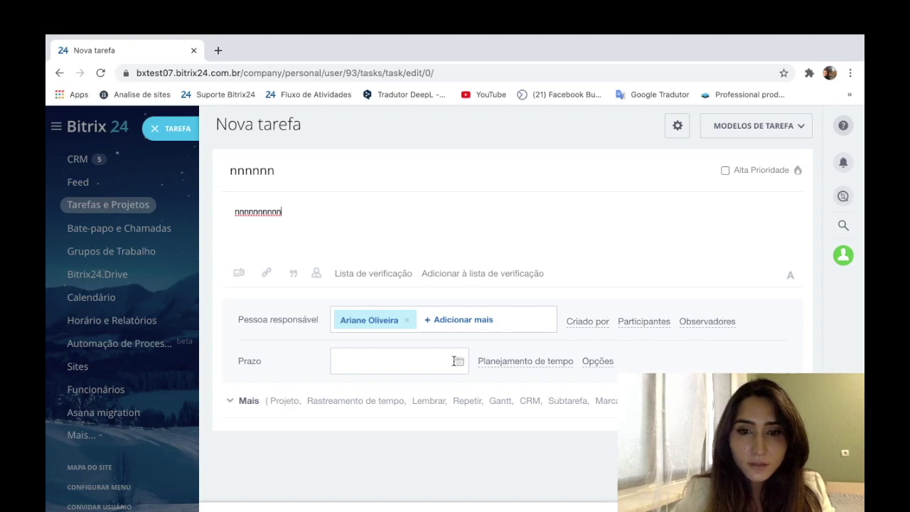
Step: Set the new task's deadline to 20/11/2020 07:00 am, then save the task and return to the Gantt chart
click(428, 363)
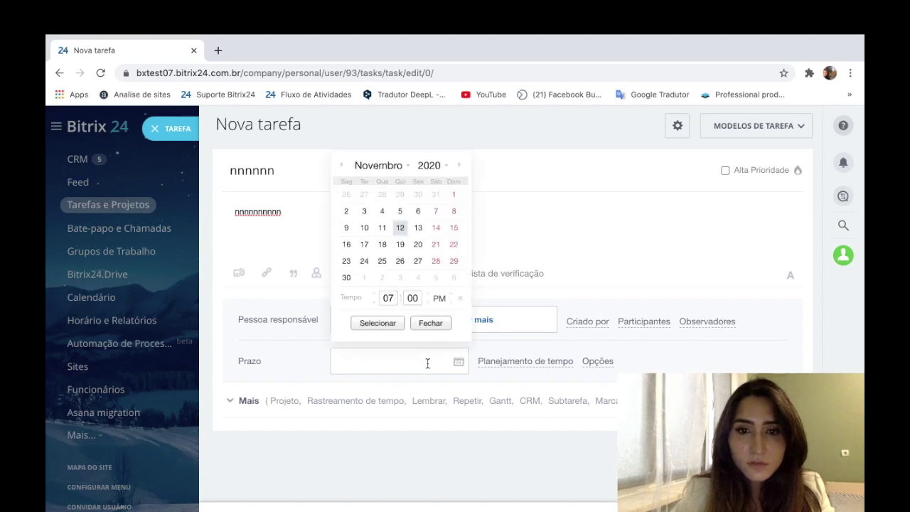
click(421, 246)
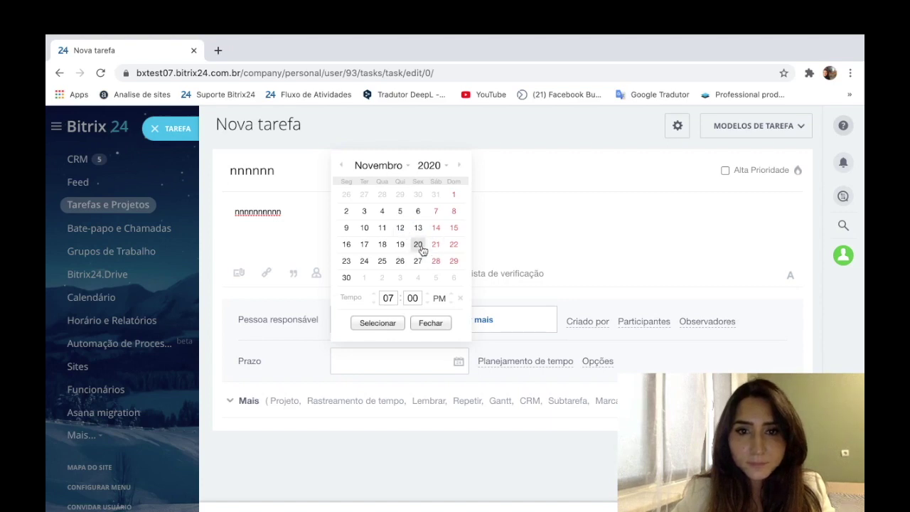
click(386, 324)
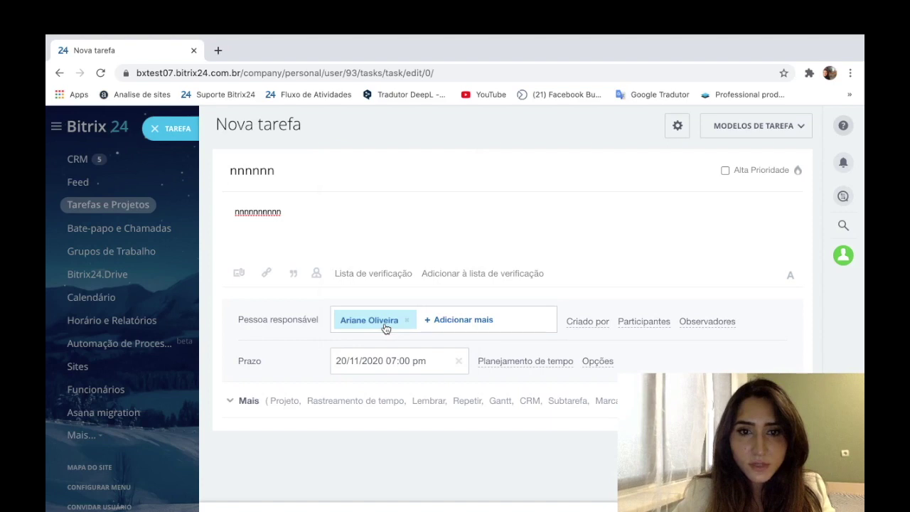
click(417, 362)
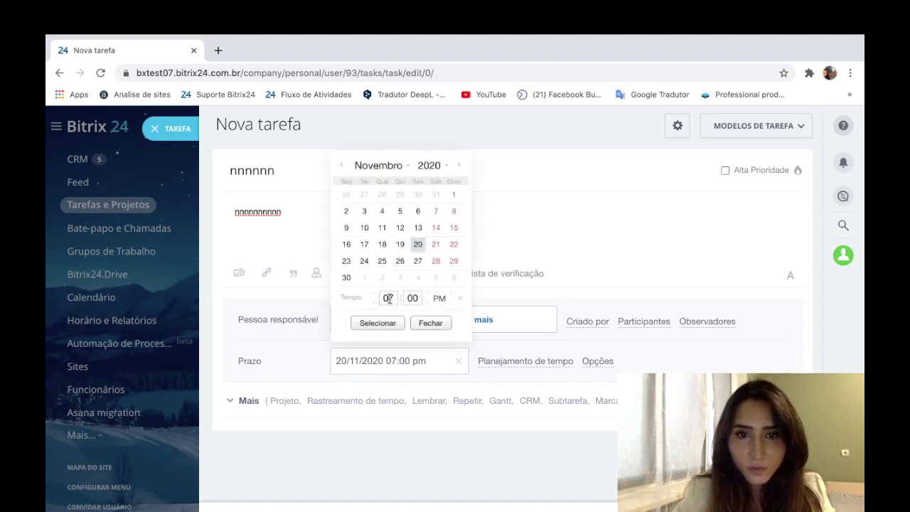
click(440, 299)
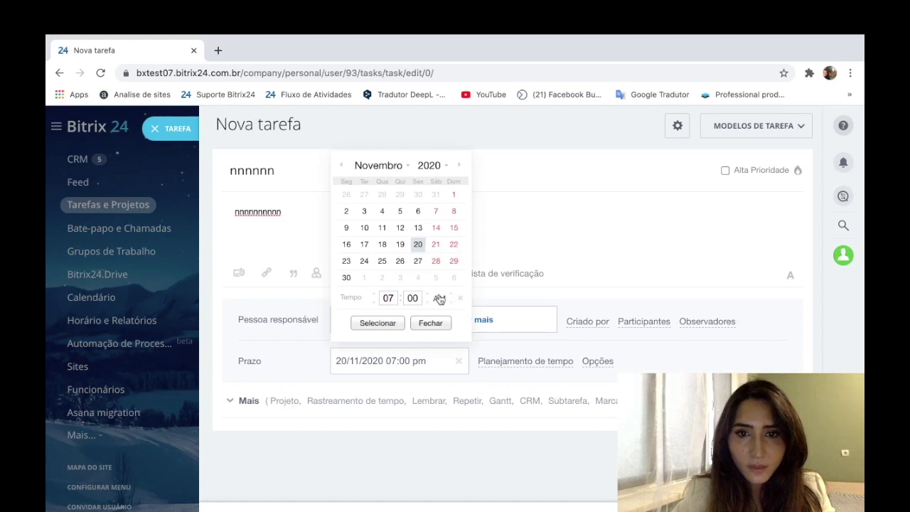
click(377, 324)
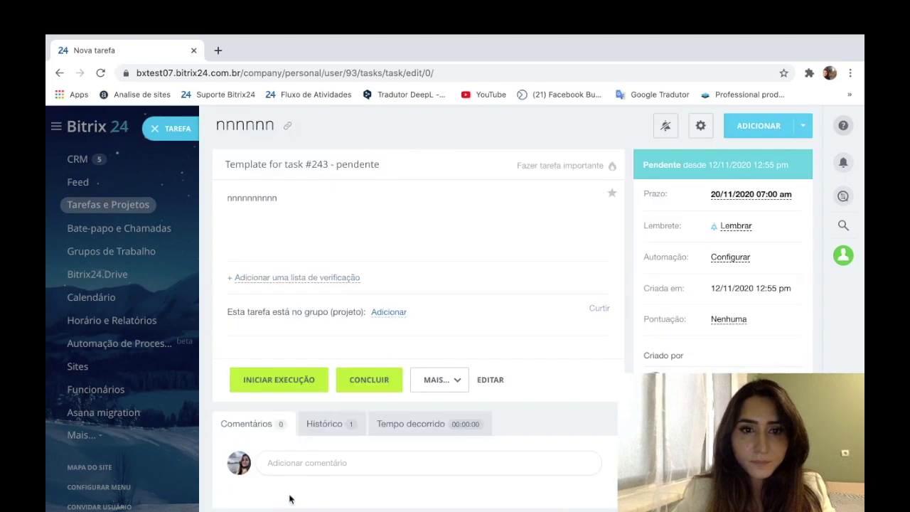
click(157, 130)
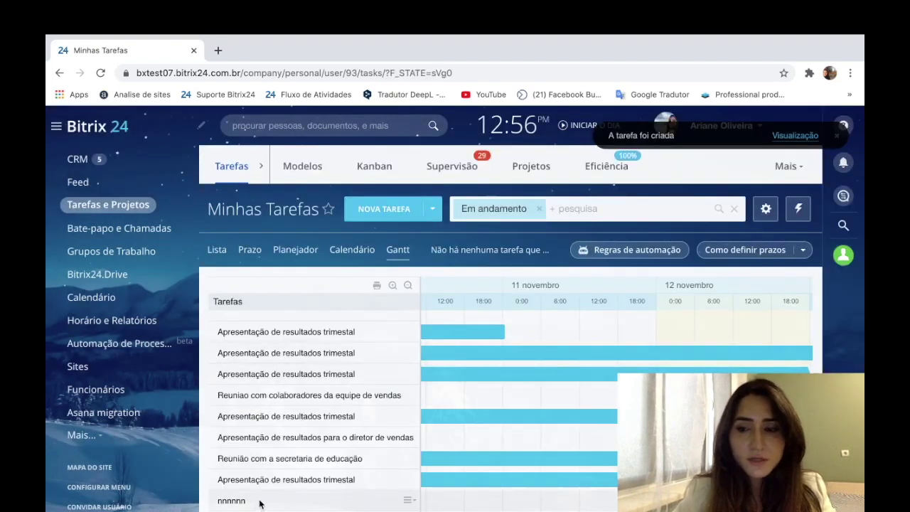
Step: Move the whole bar of the task nnnnnn to a later time on the Gantt timeline
scroll(451, 475, right, 5)
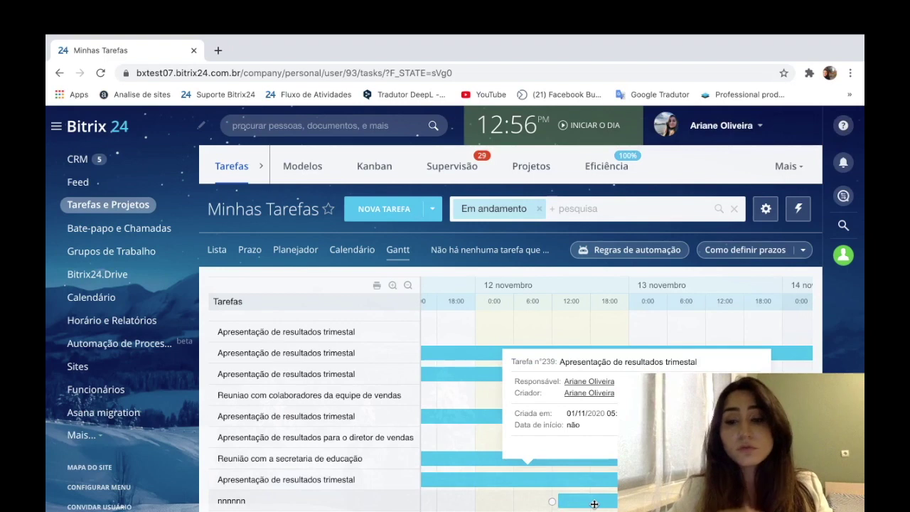
mouse_move(594, 503)
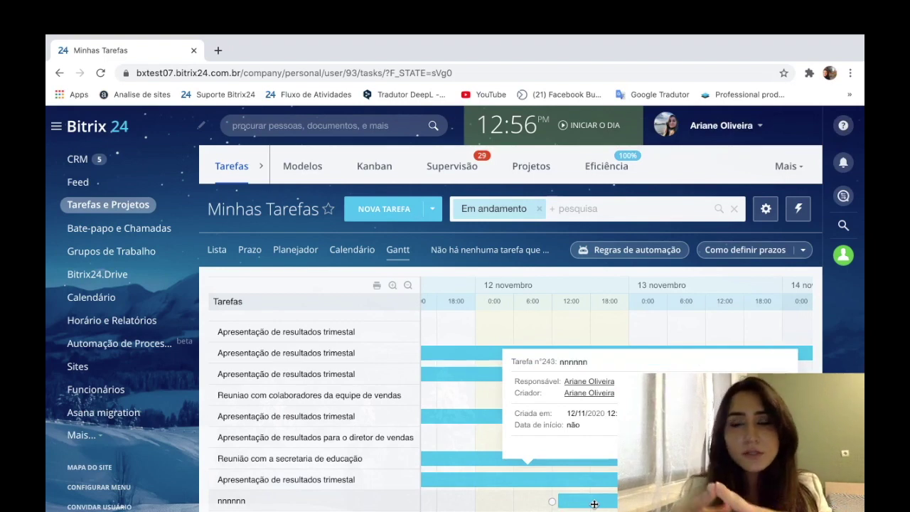
drag(594, 504, 686, 504)
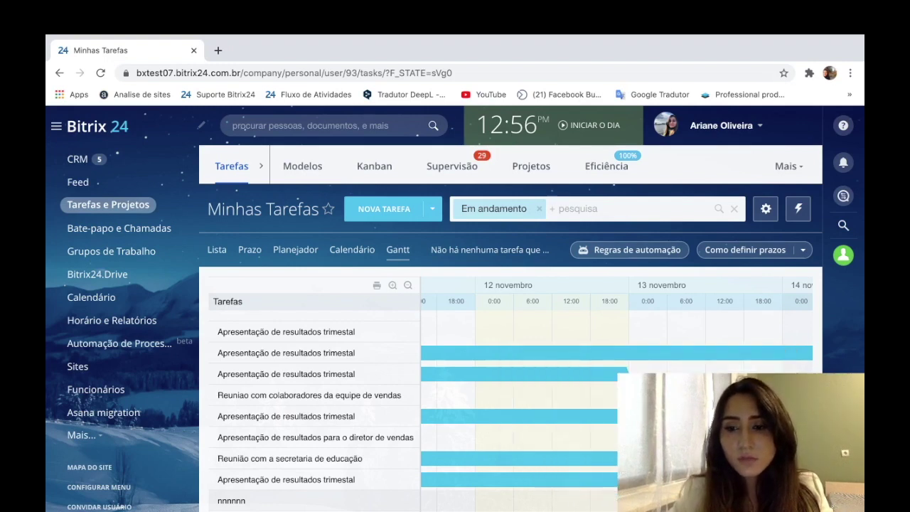
drag(687, 504, 578, 341)
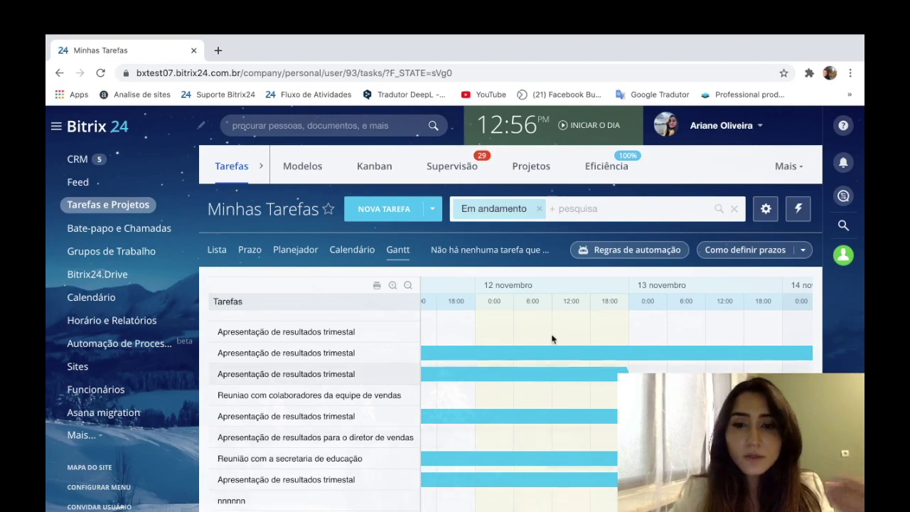
Step: Change the Gantt timeline to the month scale and examine the task bars from August to January
click(409, 286)
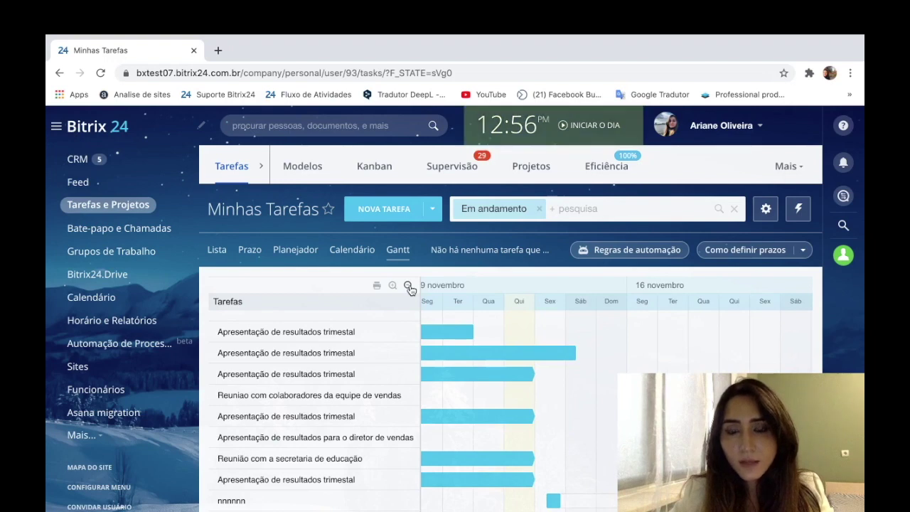
click(408, 286)
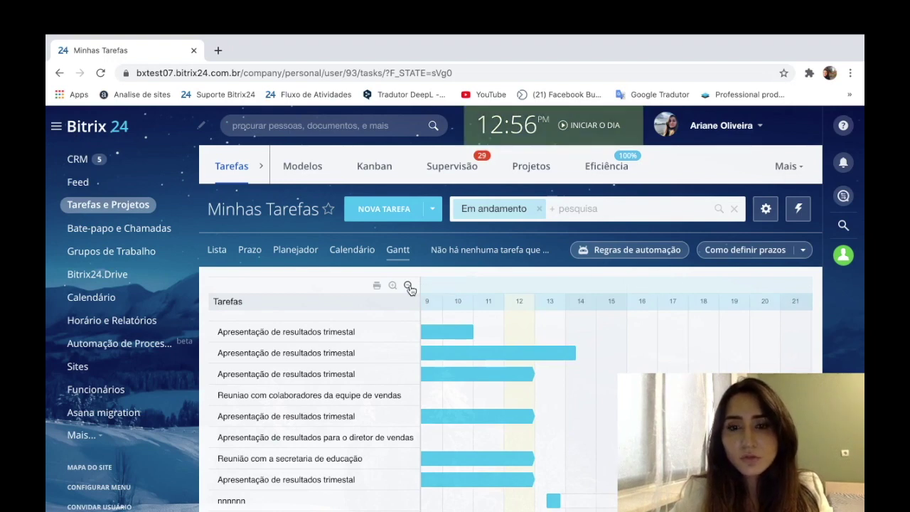
click(409, 286)
click(409, 286)
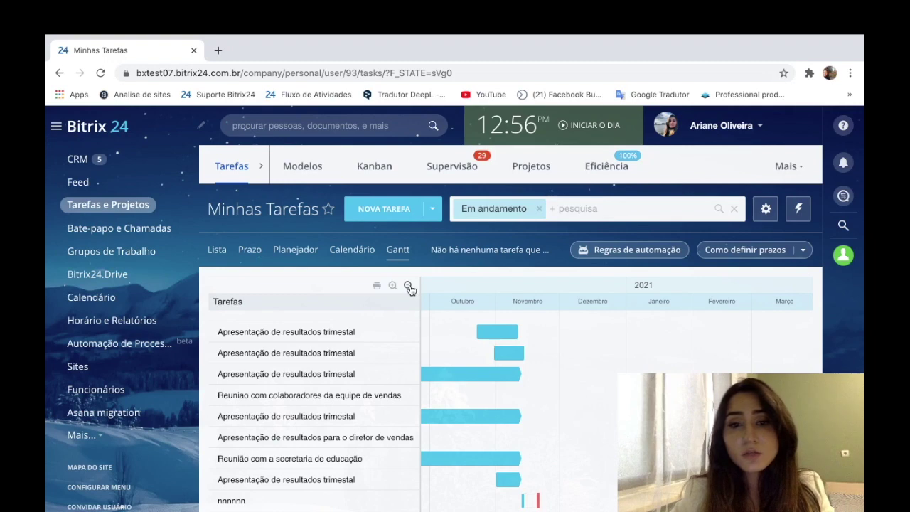
scroll(537, 359, left, 5)
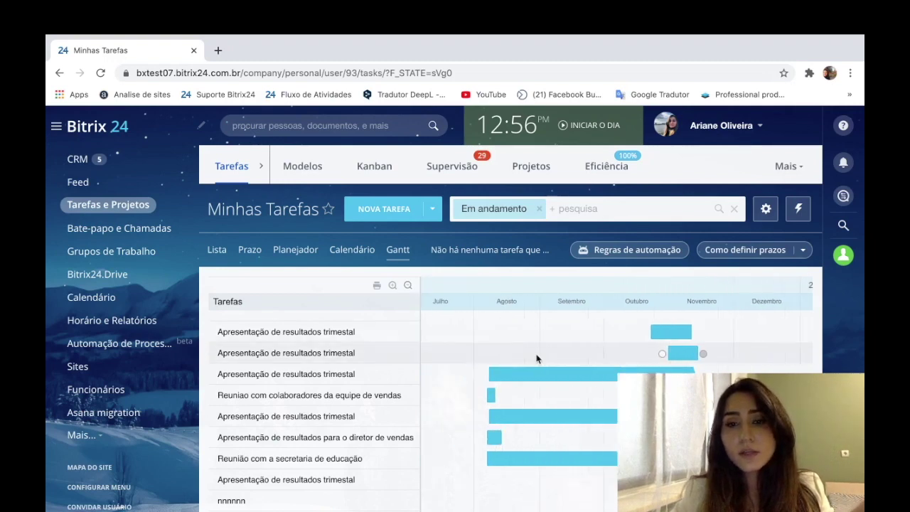
scroll(536, 359, left, 1)
scroll(536, 359, right, 1)
scroll(536, 359, right, 1)
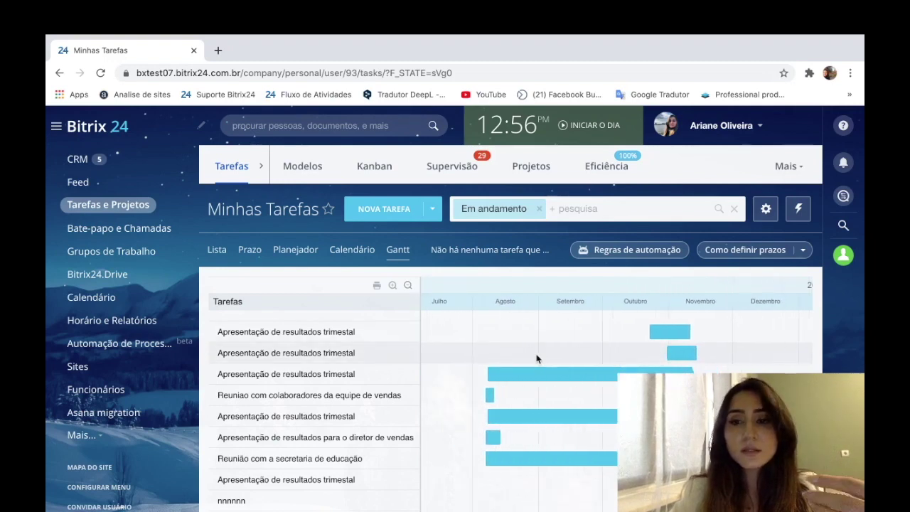
scroll(537, 359, right, 1)
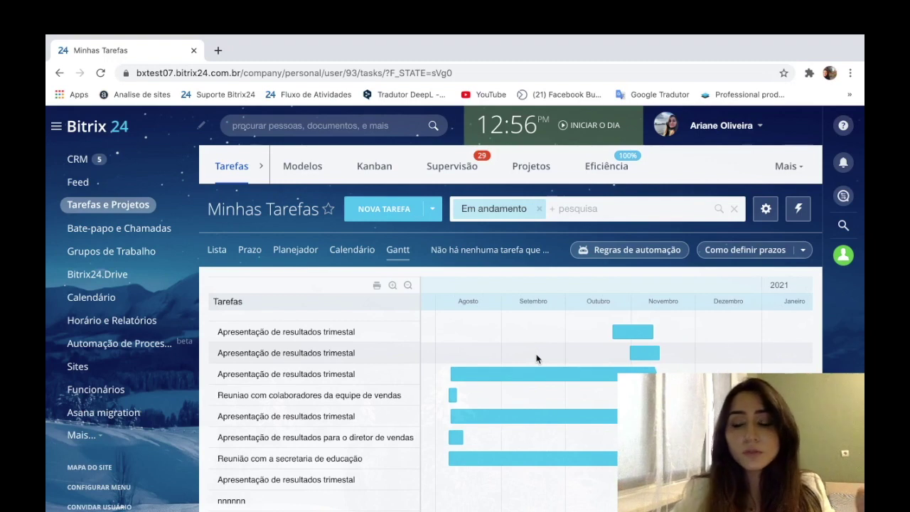
scroll(640, 458, down, 1)
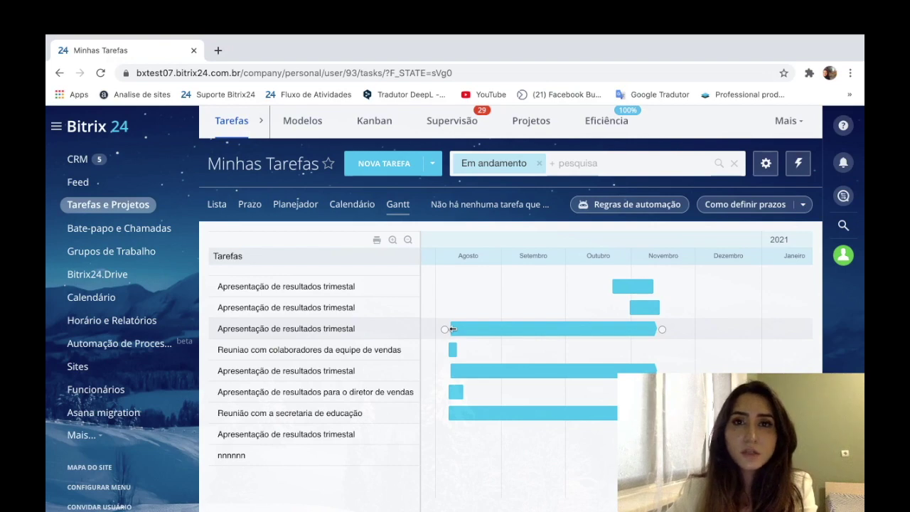
scroll(616, 404, right, 1)
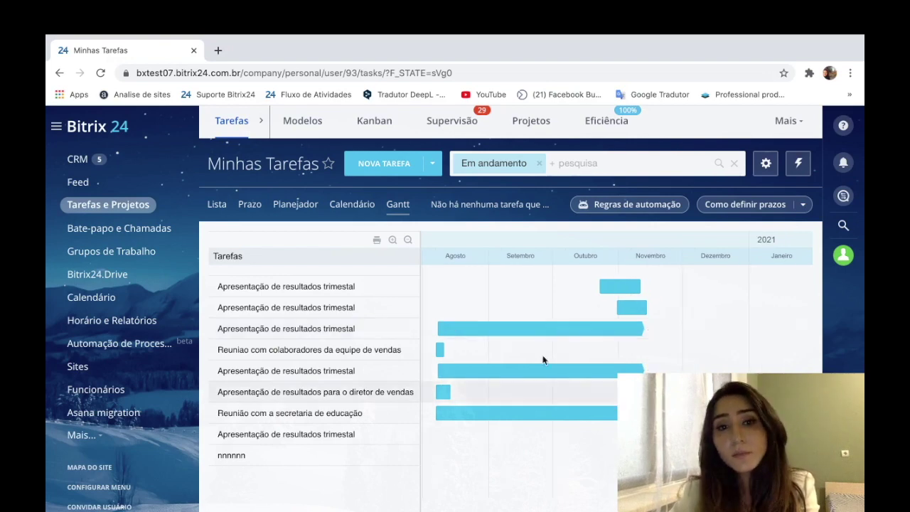
Step: Return the Gantt timeline to the day scale and look over the task bars back to late October
click(392, 241)
click(391, 241)
scroll(564, 408, down, 2)
scroll(564, 409, up, 2)
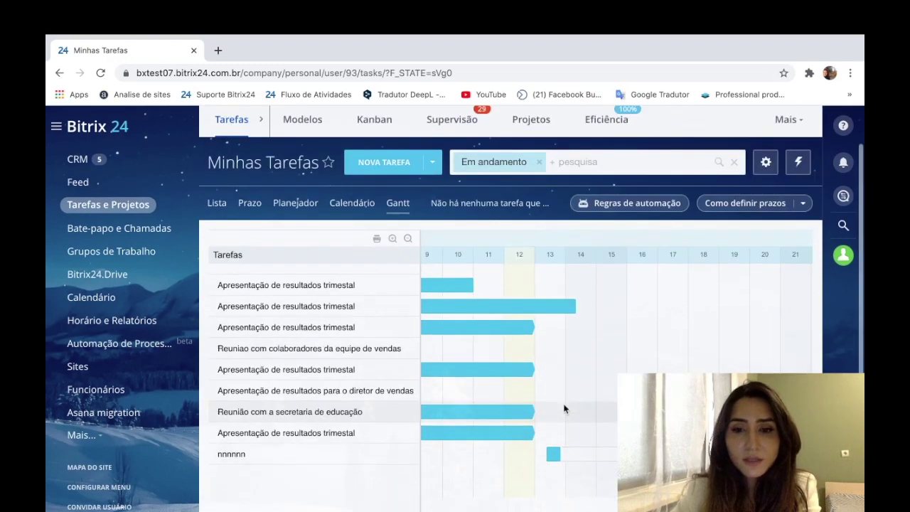
scroll(564, 405, left, 3)
scroll(564, 405, left, 5)
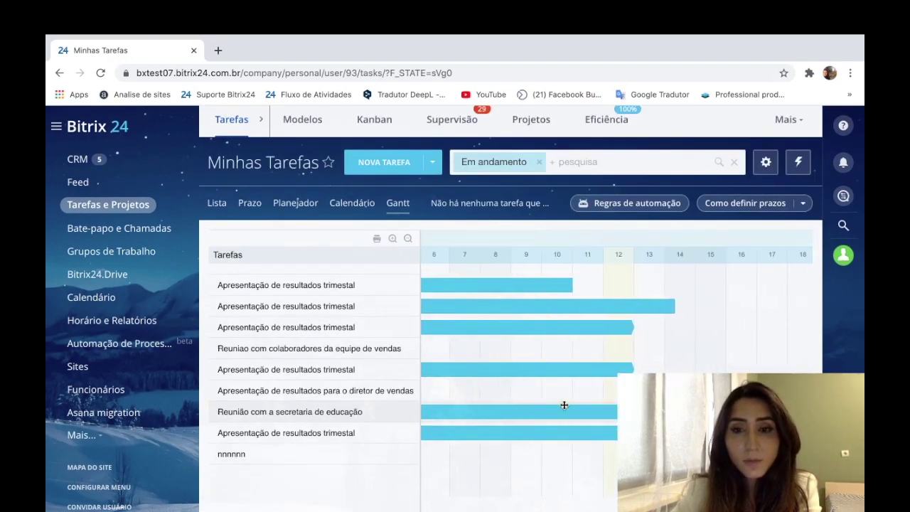
scroll(562, 403, left, 6)
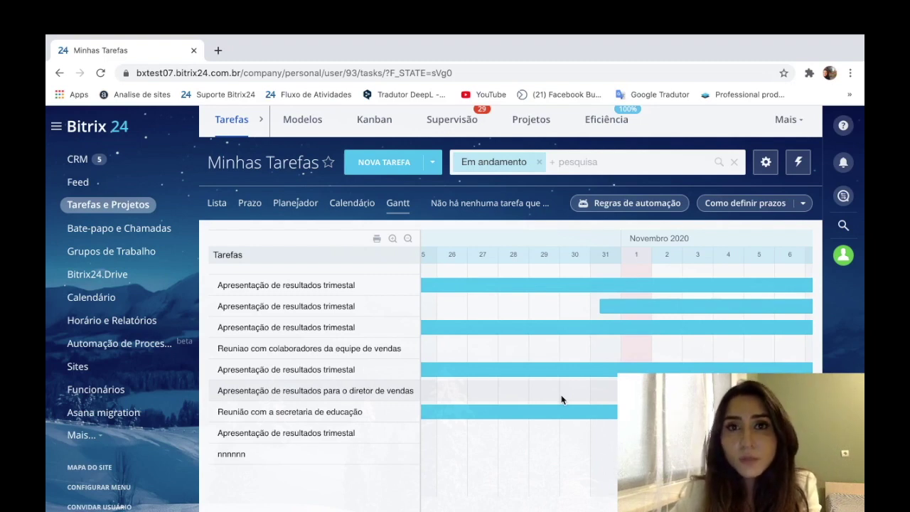
Step: Set the deadline of the fifth listed task, Apresentação de resultados trimestal, to 10/11/2020 07:00 pm and return to the Gantt chart
click(349, 370)
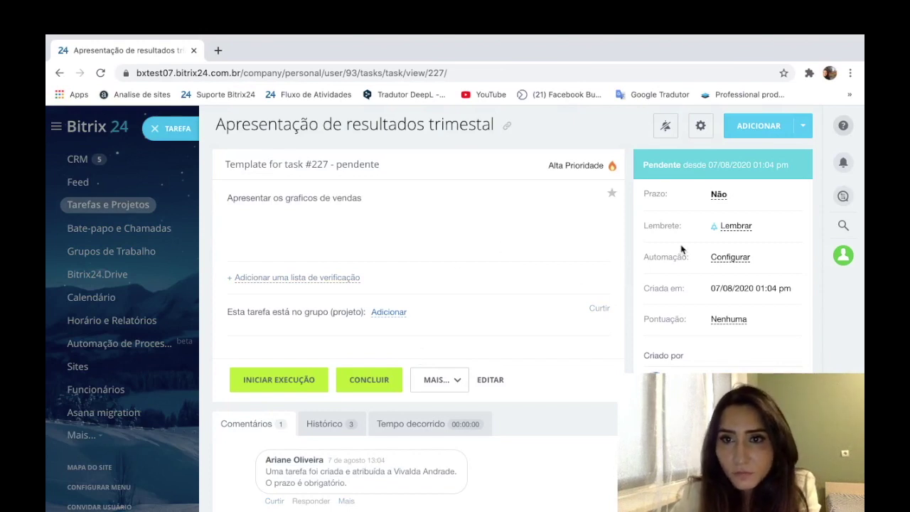
click(720, 196)
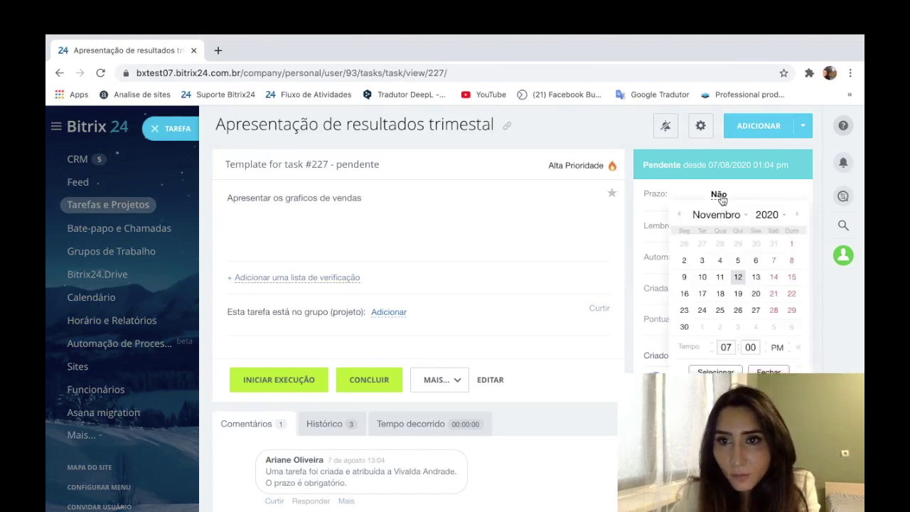
click(720, 276)
click(702, 276)
click(717, 371)
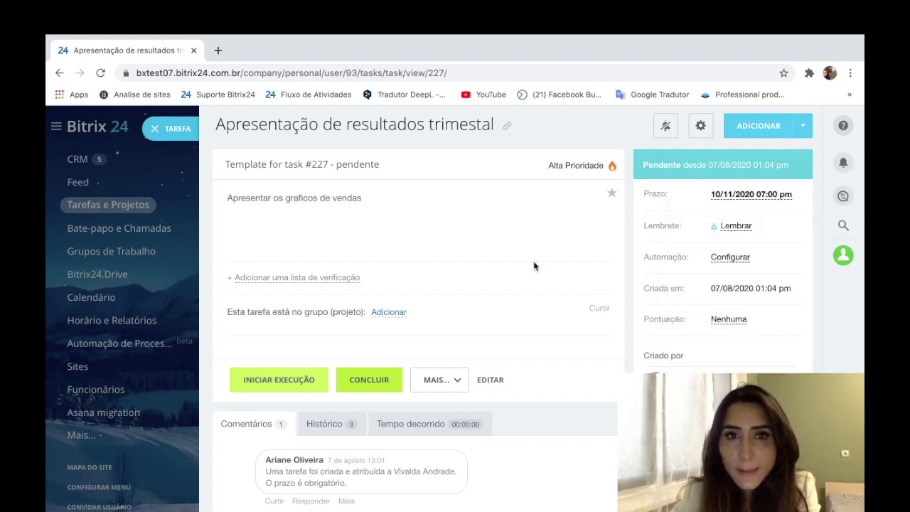
scroll(405, 249, down, 1)
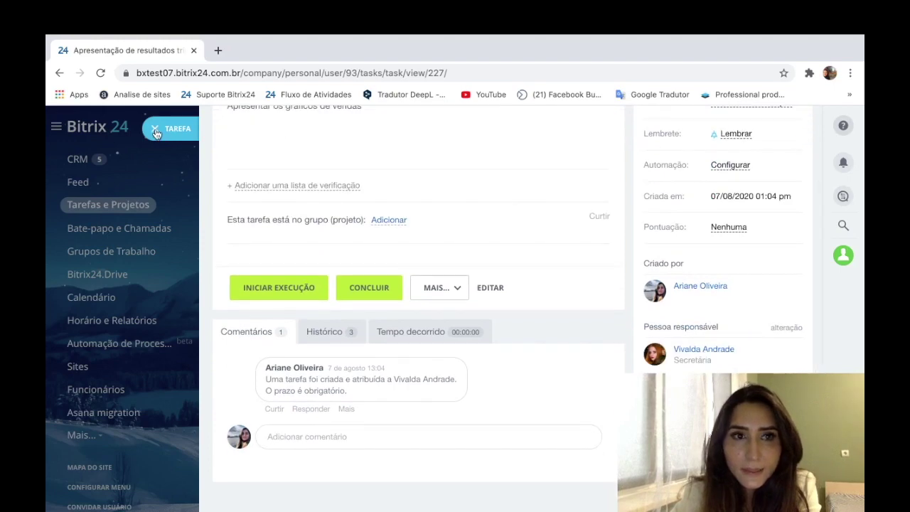
click(155, 130)
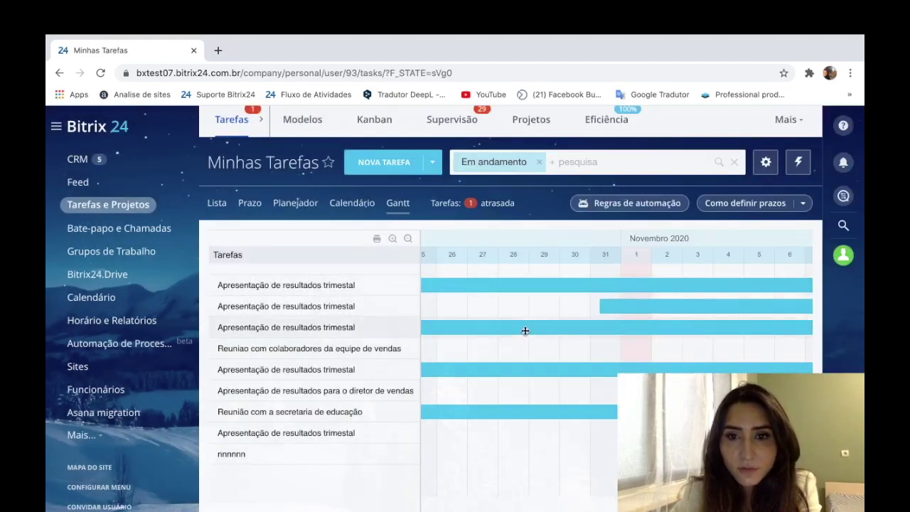
Step: Filter the Gantt chart to overdue tasks and examine the overdue portion of the task's bar and its details
click(489, 206)
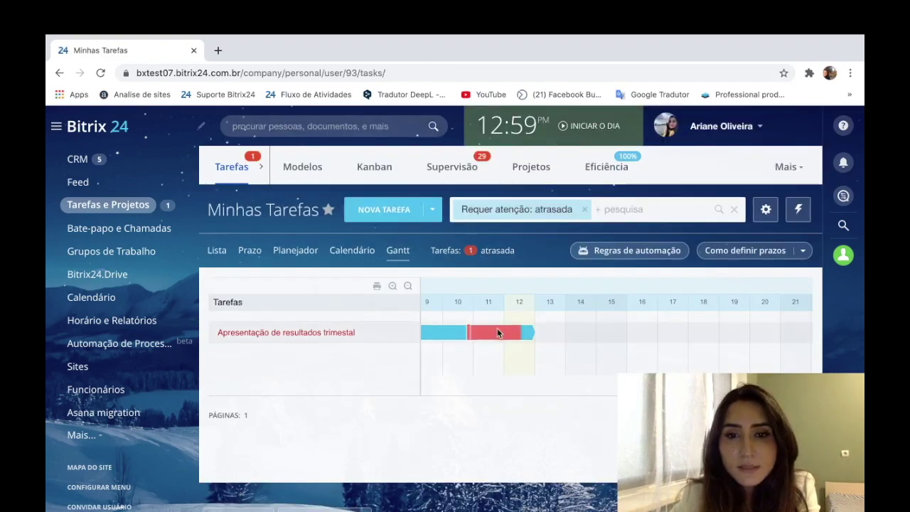
scroll(492, 348, left, 4)
scroll(492, 348, left, 2)
scroll(492, 348, right, 4)
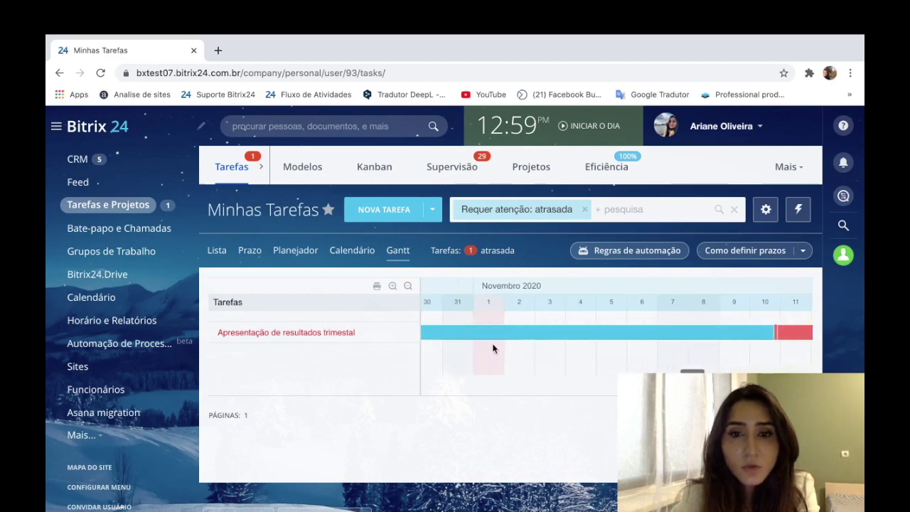
scroll(494, 347, right, 1)
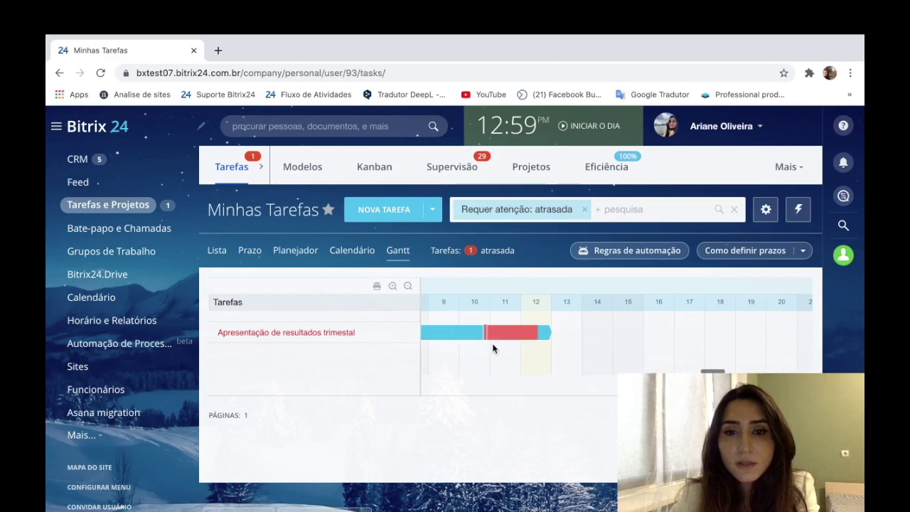
mouse_move(509, 345)
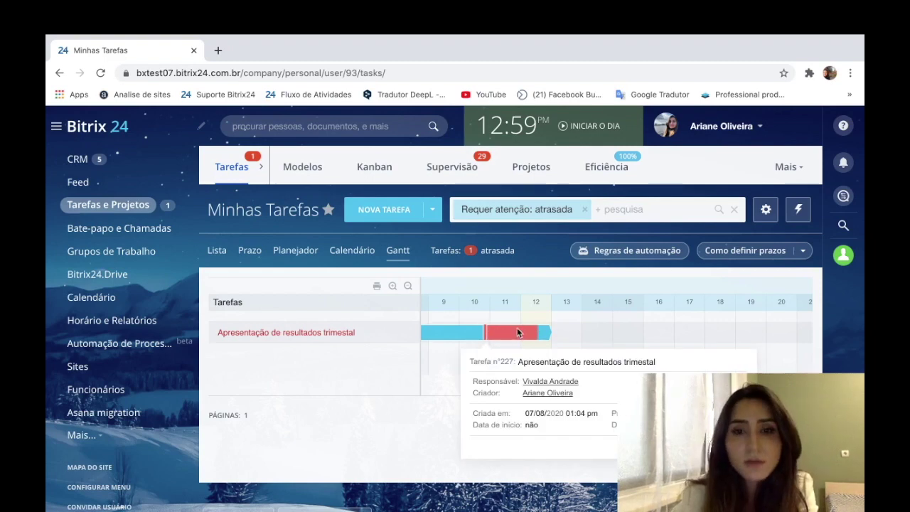
click(398, 252)
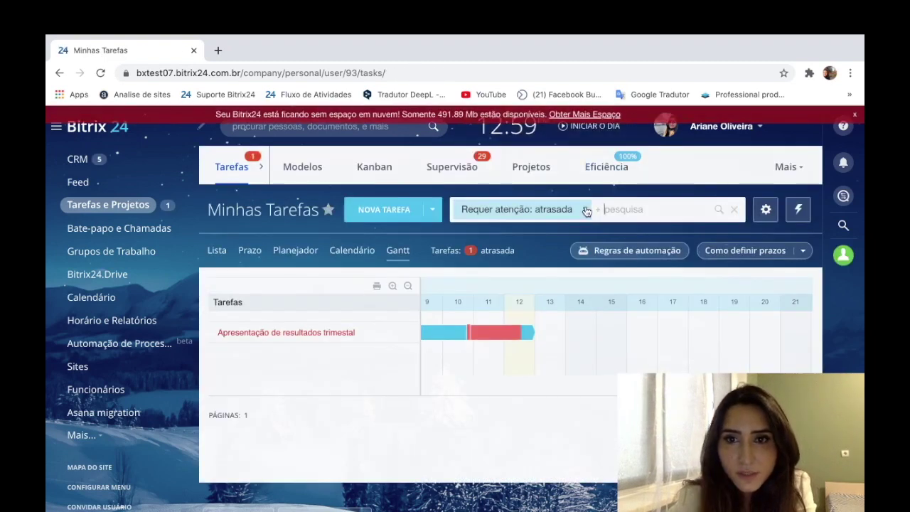
Step: Remove the overdue filter to list the ongoing tasks again and review their bars in early November
click(586, 209)
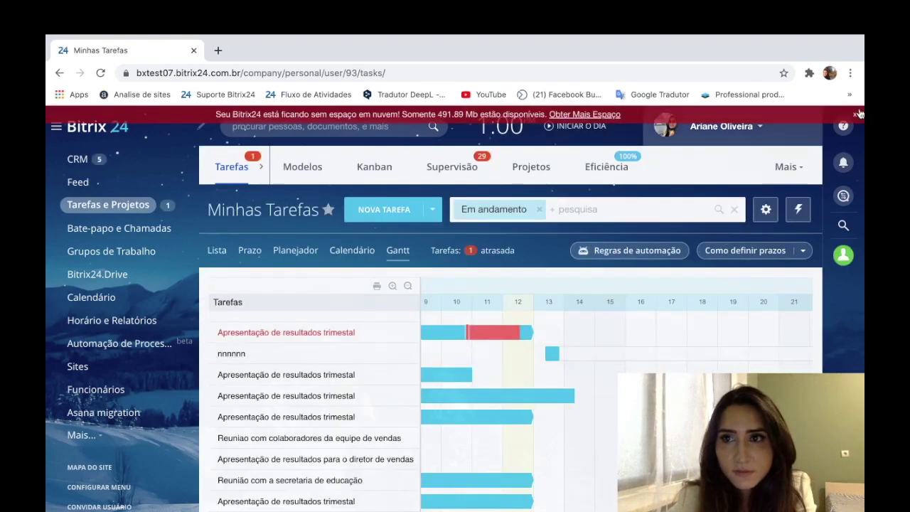
mouse_move(538, 404)
scroll(538, 403, right, 2)
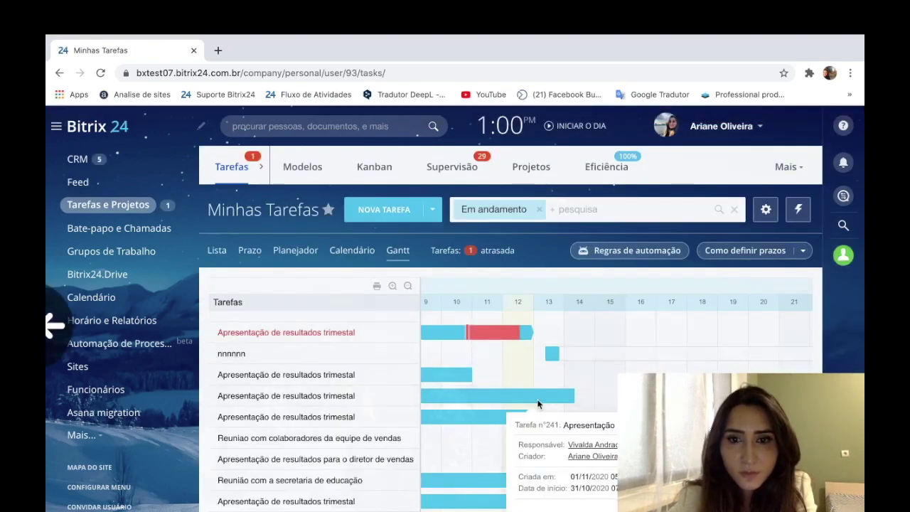
scroll(462, 383, left, 5)
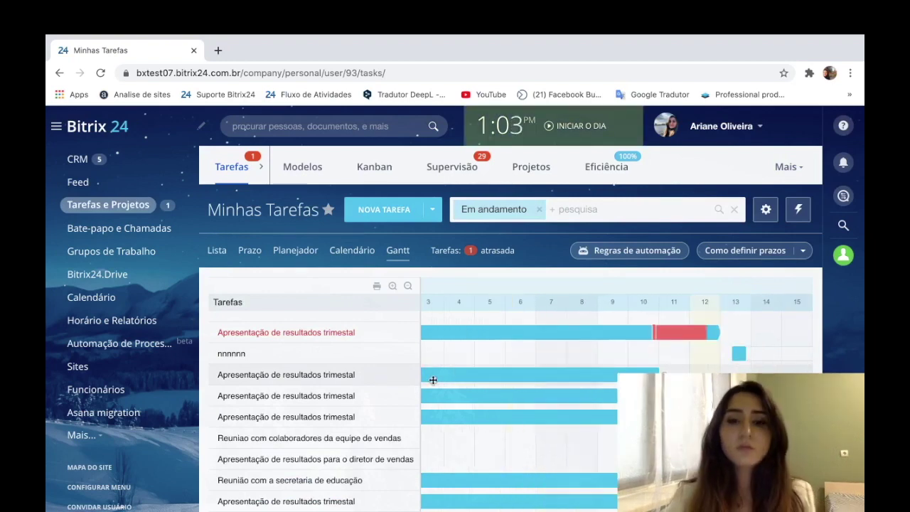
mouse_move(432, 384)
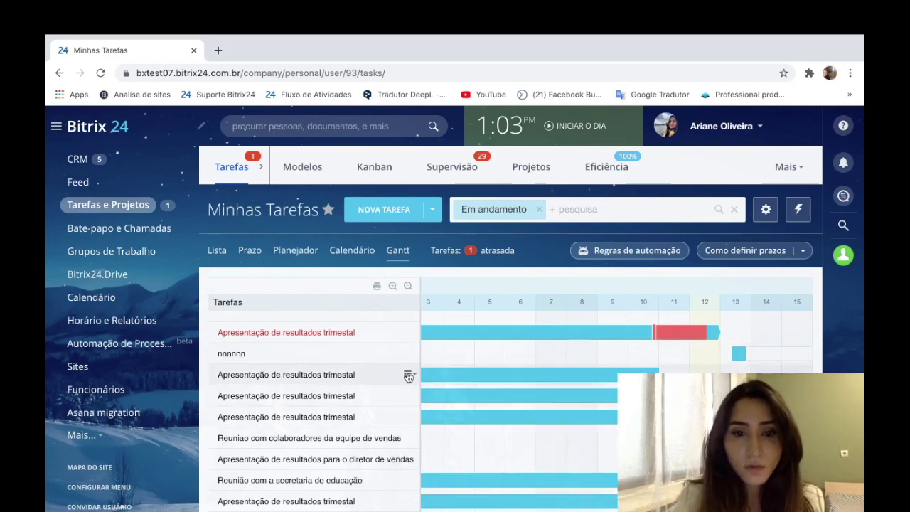
Step: Edit the third listed task and, in its deadline options, disallow the responsible person from changing the deadline
click(408, 375)
click(456, 157)
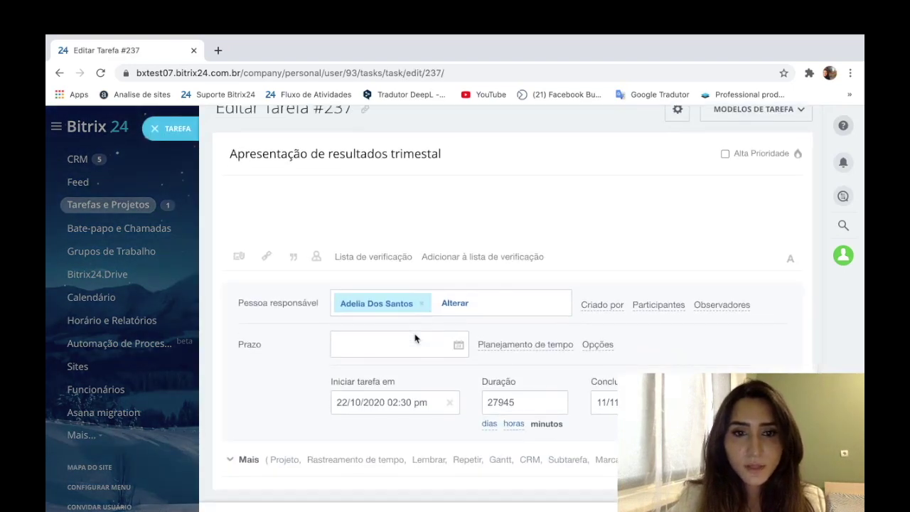
click(597, 344)
scroll(313, 404, down, 2)
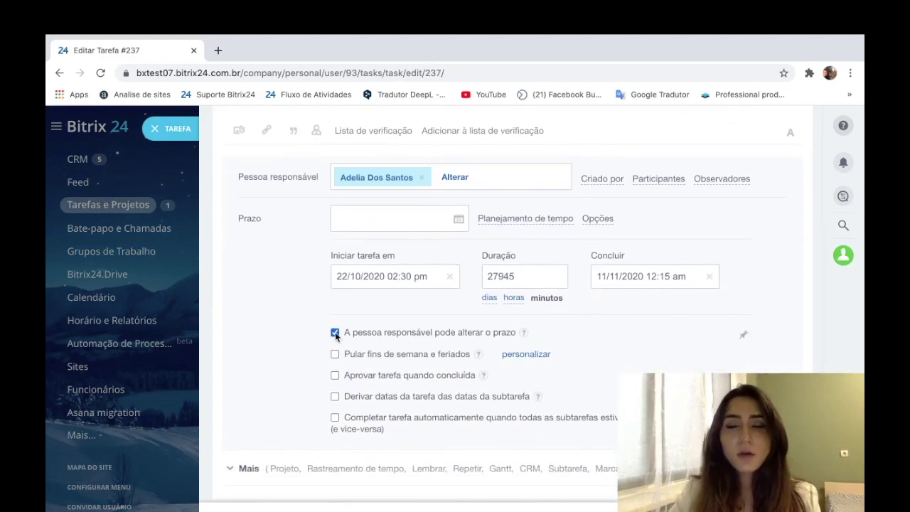
click(335, 333)
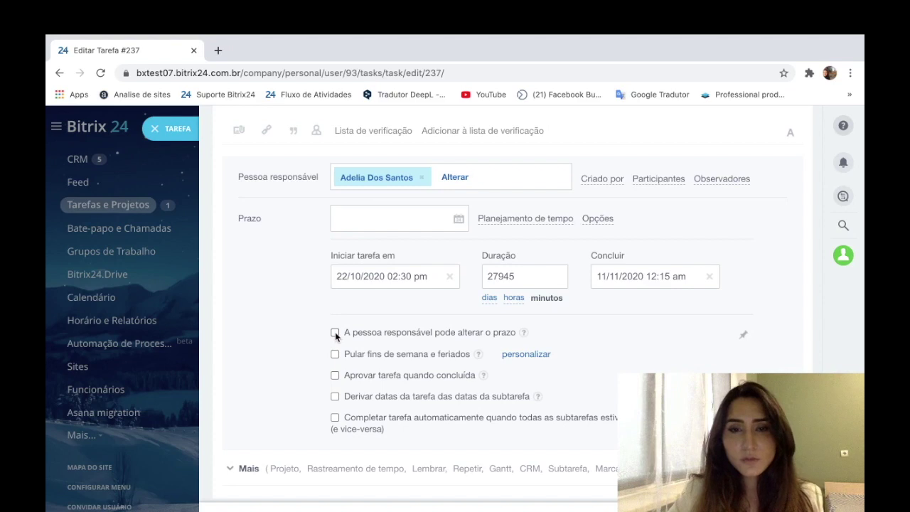
Step: Enable skipping weekends and holidays for the task, save it and return to the Gantt chart
scroll(605, 349, down, 1)
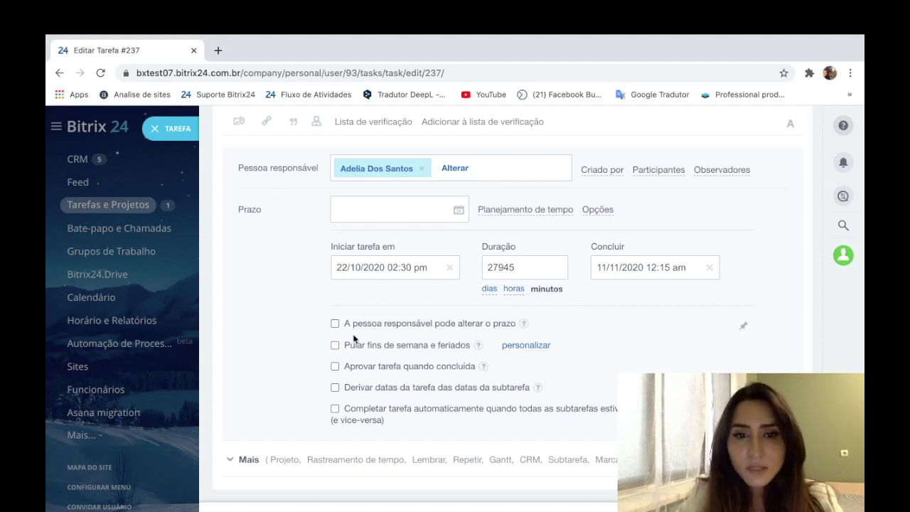
click(335, 345)
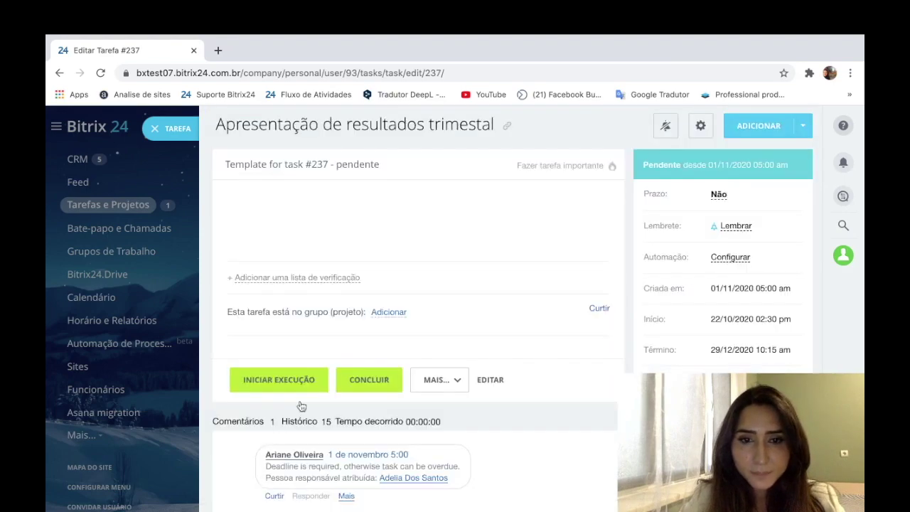
click(155, 128)
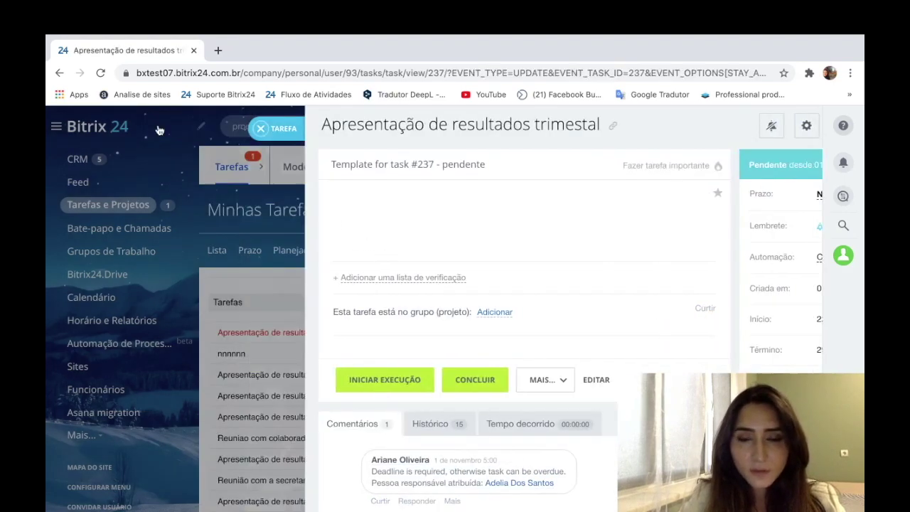
scroll(561, 369, right, 10)
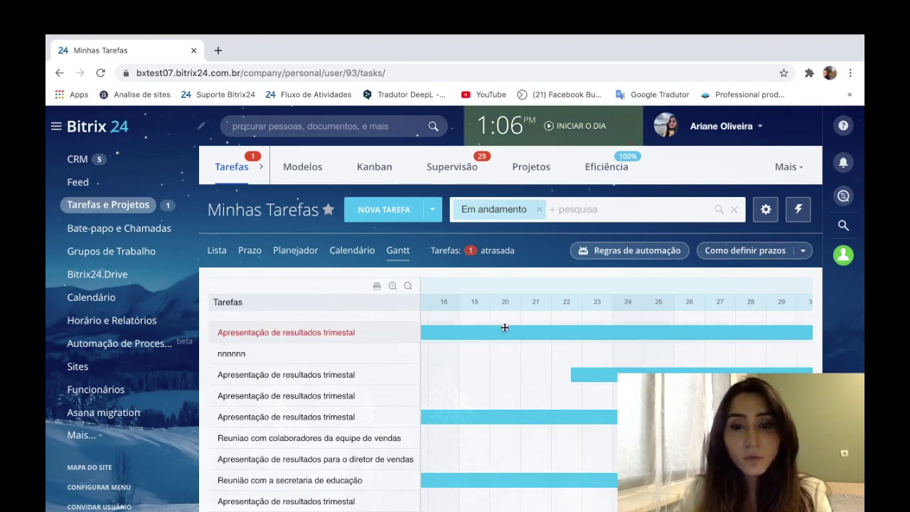
Step: Open the overdue task Apresentação de resultados trimestal, start its execution and pause it again
click(319, 334)
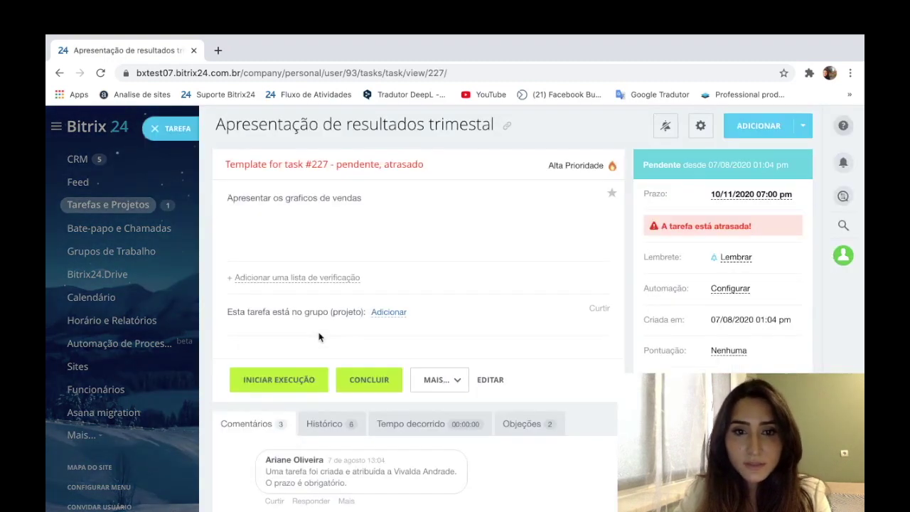
click(301, 379)
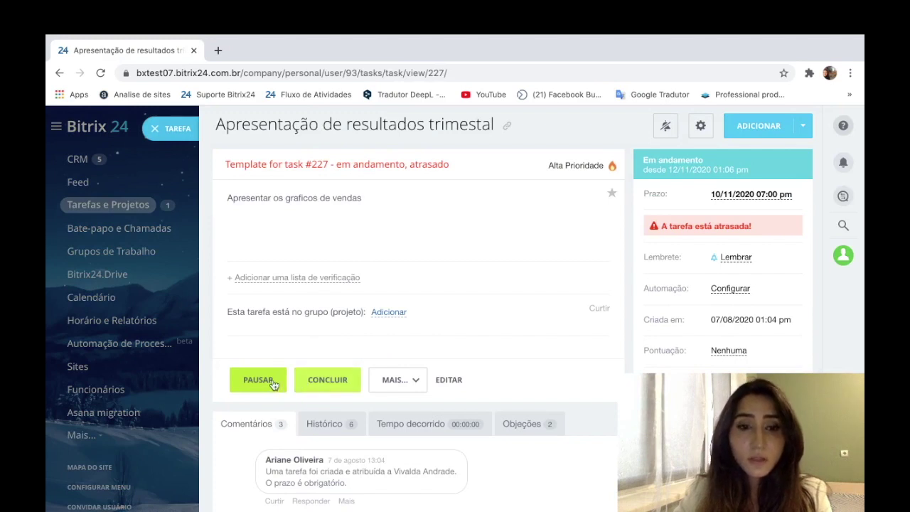
click(268, 382)
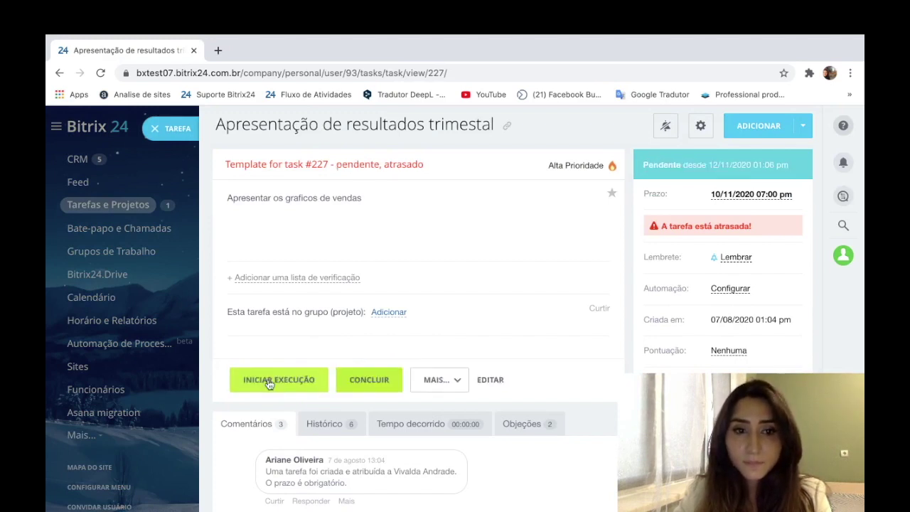
Step: Close the task to return to the Gantt chart and view the details of the third listed task on its bar
click(156, 128)
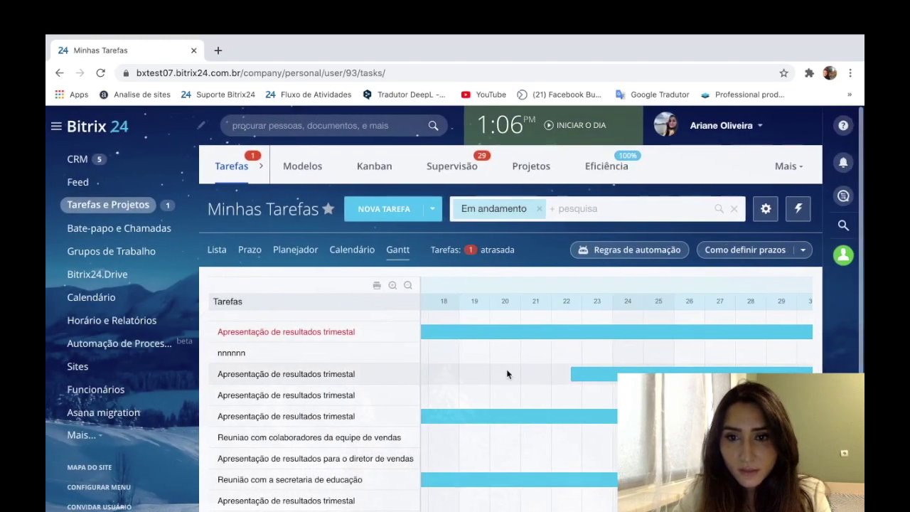
scroll(589, 327, down, 1)
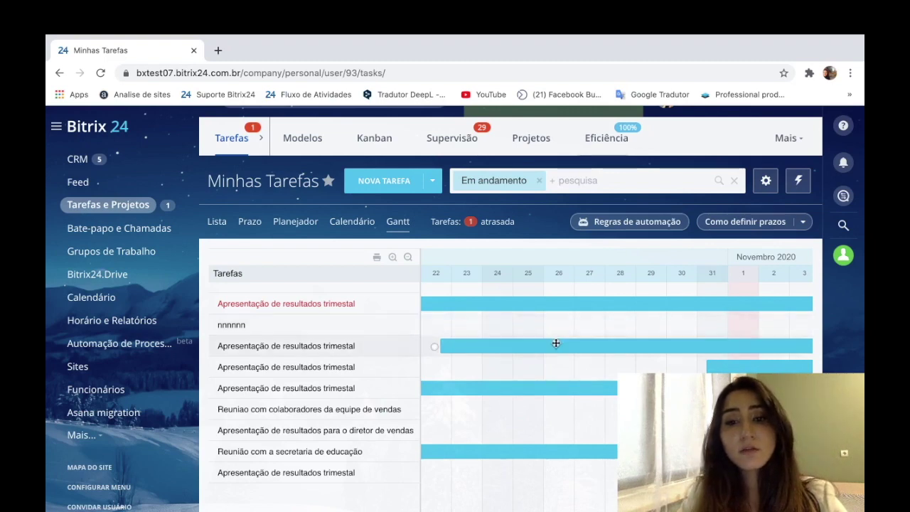
mouse_move(447, 346)
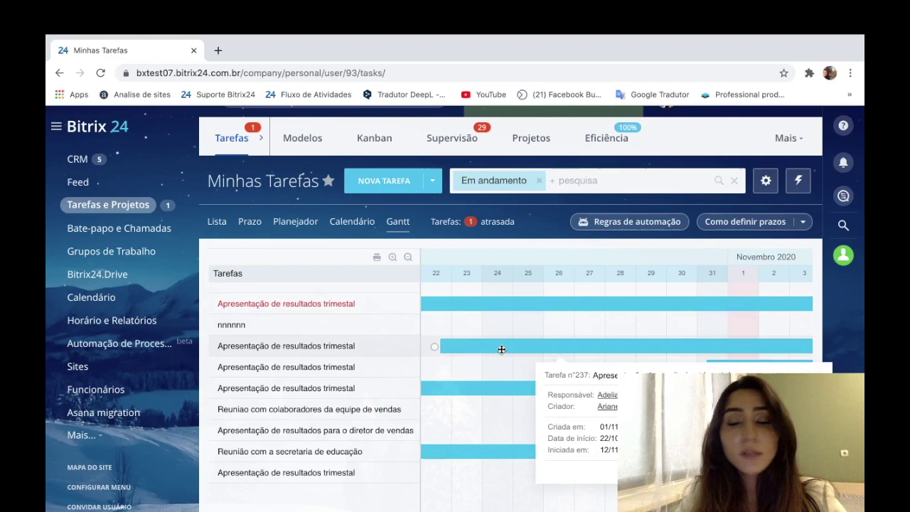
mouse_move(542, 348)
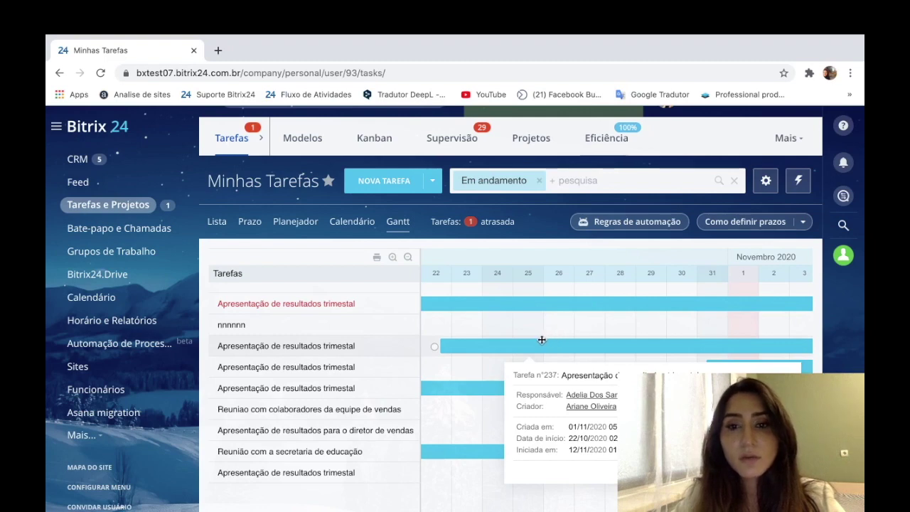
Step: Set the Gantt timeline to the quarterly scale and sort the tasks by Prioridade
click(392, 256)
click(392, 257)
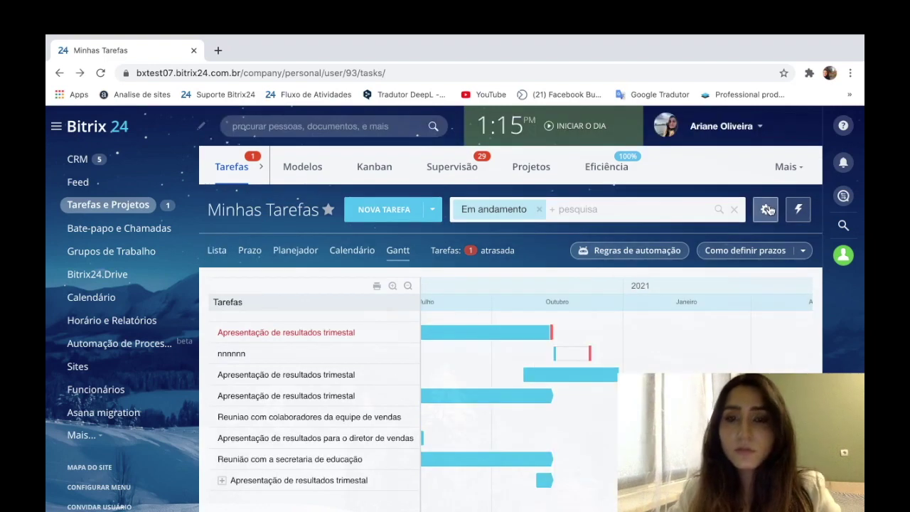
click(769, 210)
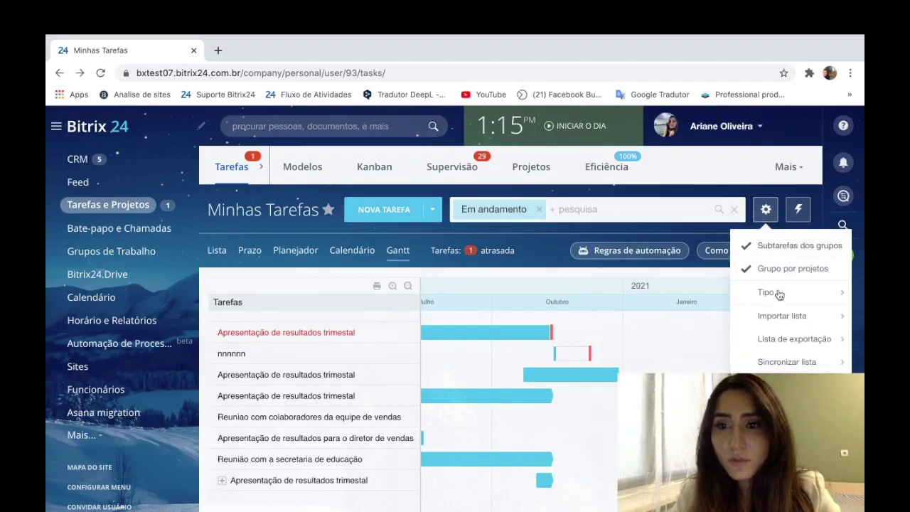
mouse_move(779, 296)
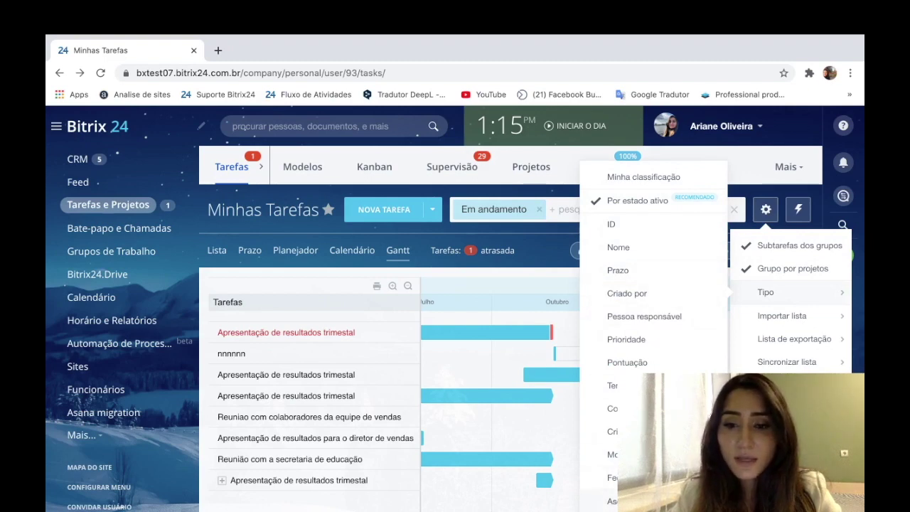
click(611, 408)
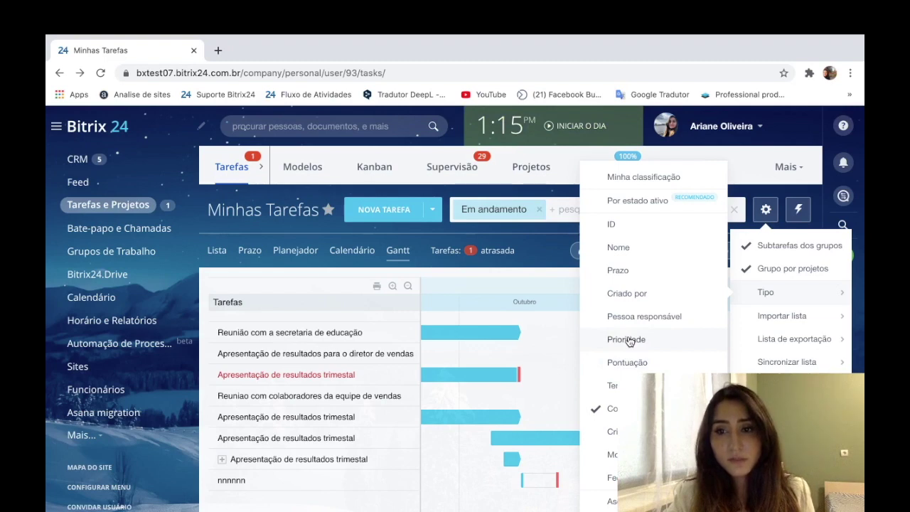
click(629, 340)
Step: Check the options for importing the task list from CSV and synchronising it with Microsoft Outlook
mouse_move(803, 318)
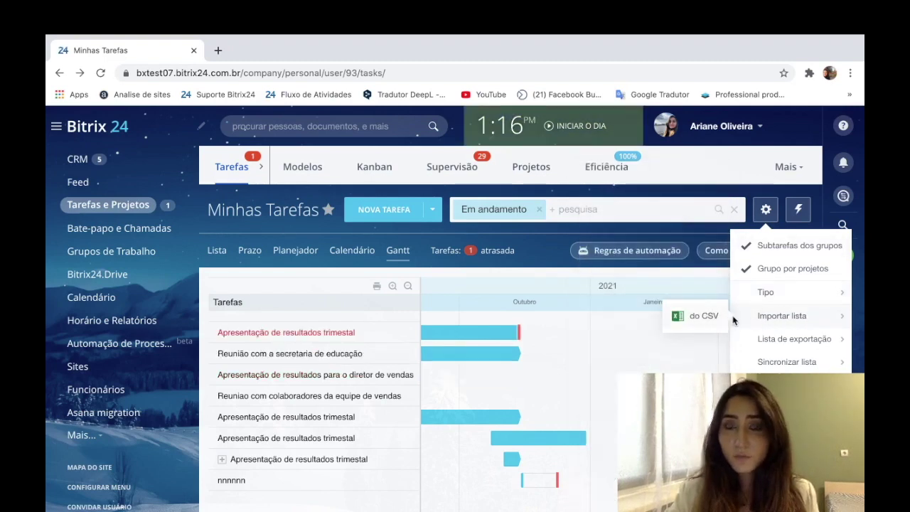
mouse_move(768, 366)
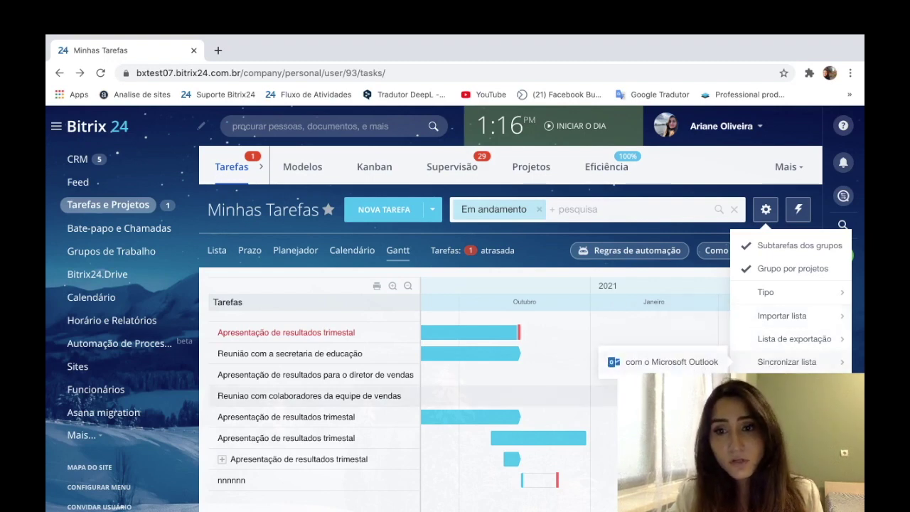
click(400, 332)
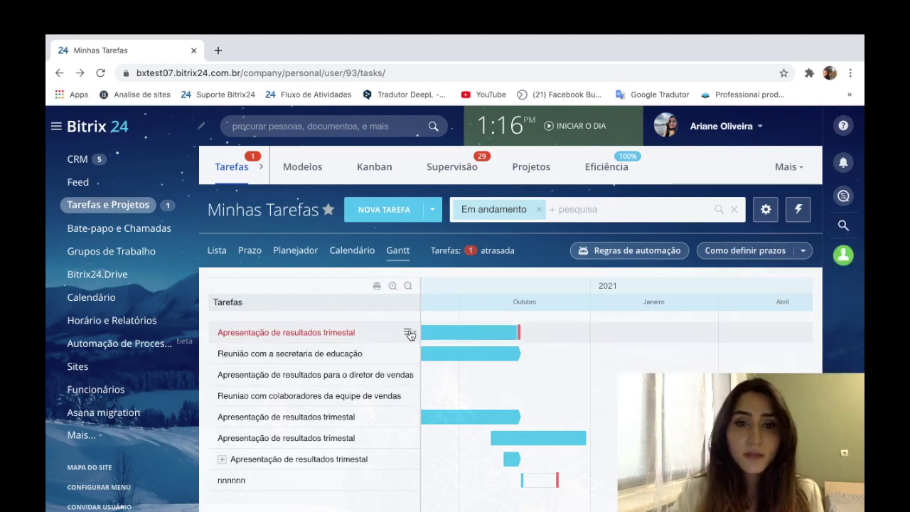
Step: Review the actions available for the overdue task Apresentação de resultados trimestal without applying any
click(409, 333)
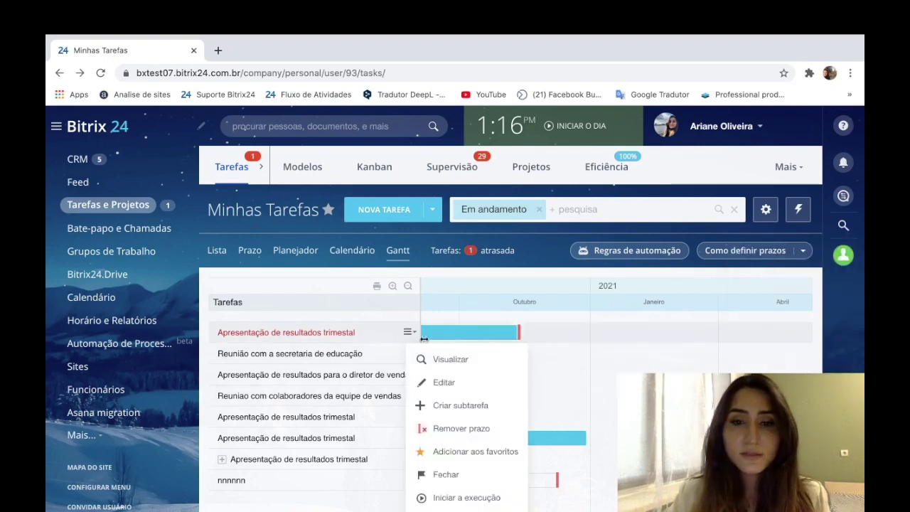
scroll(442, 362, down, 1)
scroll(446, 364, down, 2)
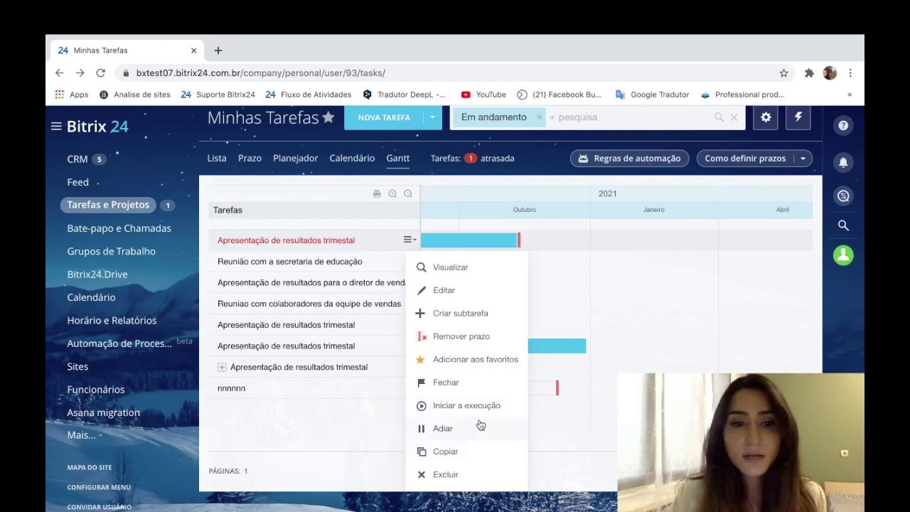
click(327, 432)
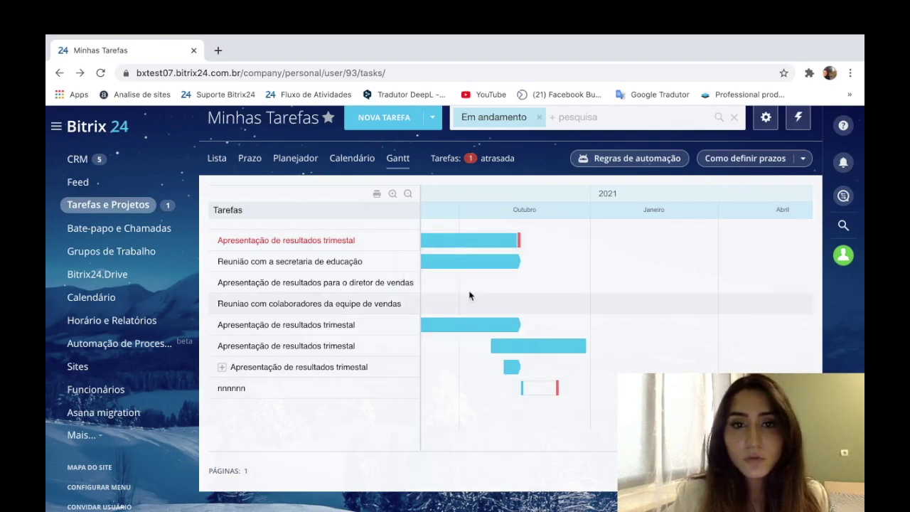
Step: Check the task sorting options, including the custom order Minha classificação, without picking another one
scroll(483, 305, left, 10)
scroll(483, 304, right, 5)
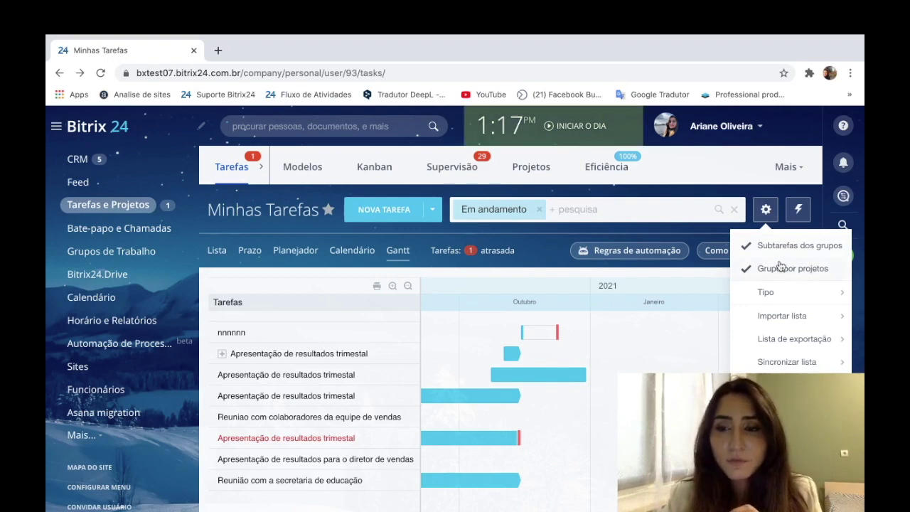
mouse_move(781, 293)
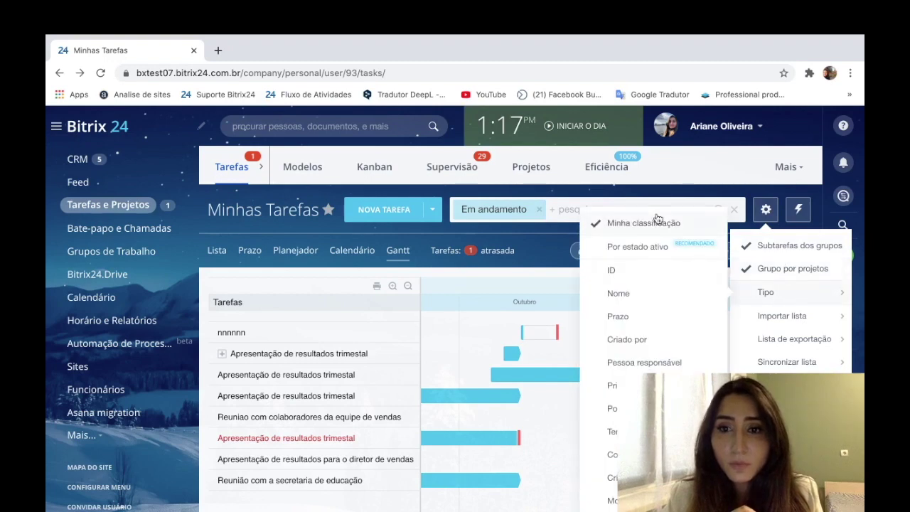
click(466, 353)
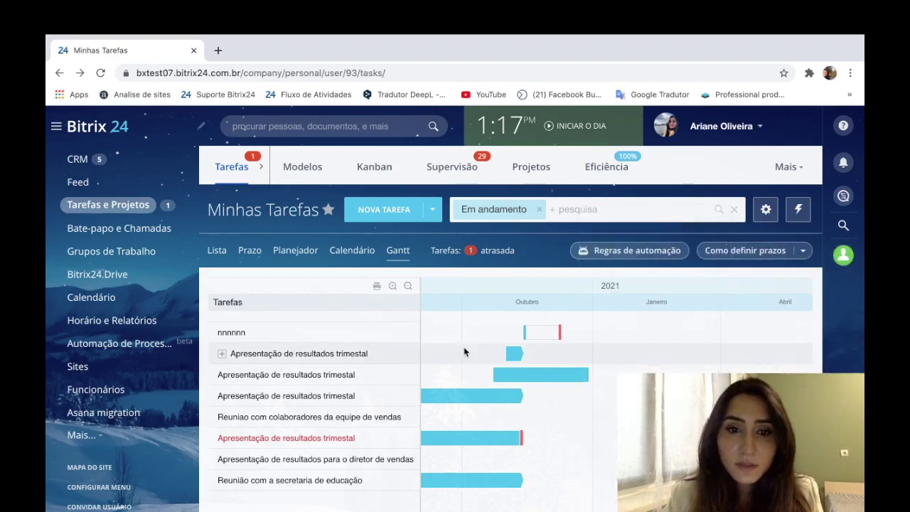
Step: Reorder the task list manually, moving the second task down one row and the new second task down to fourth place
drag(320, 361, 319, 409)
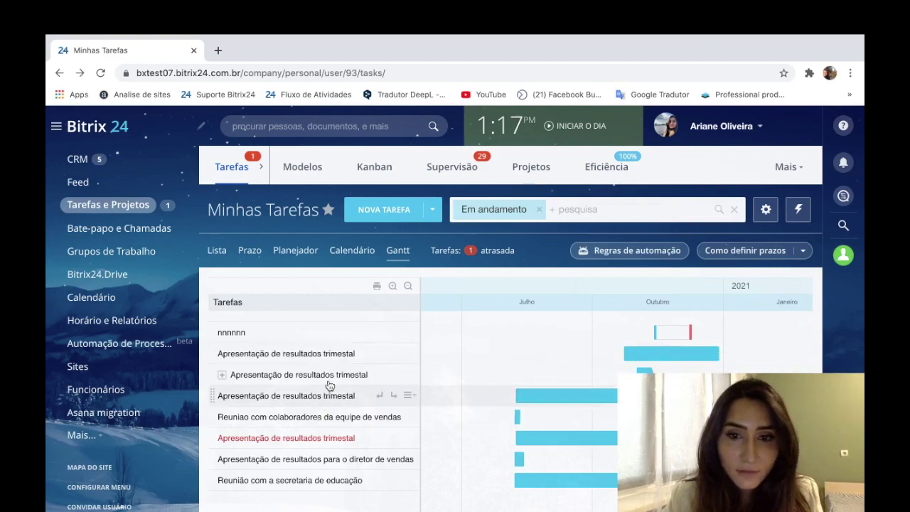
drag(335, 356, 341, 420)
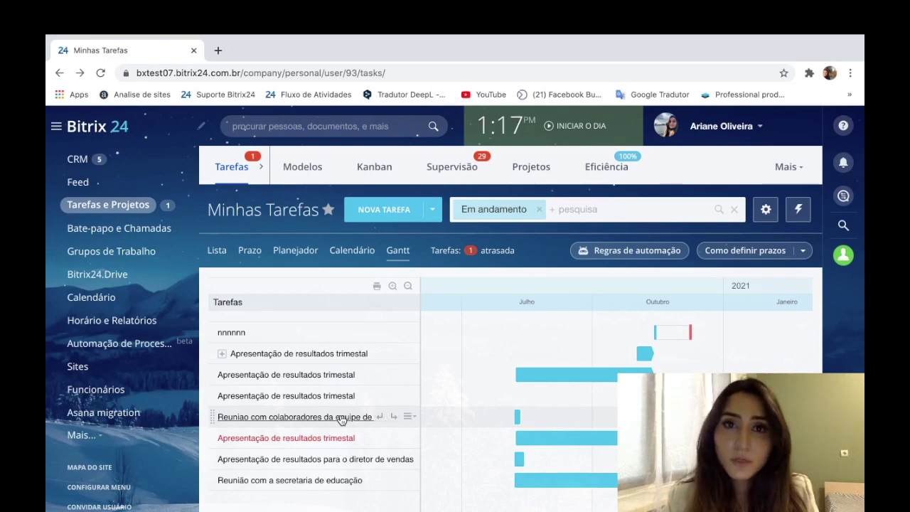
drag(358, 354, 362, 387)
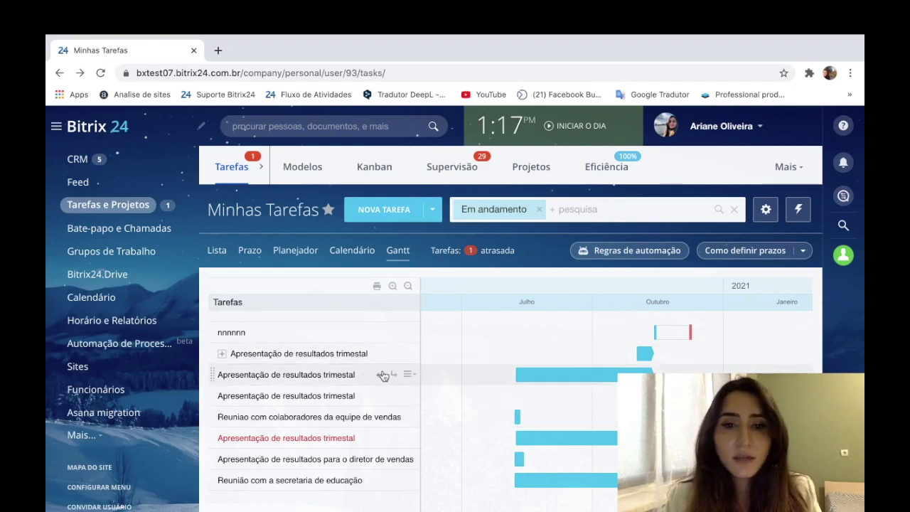
Step: Try to draw a dependency link from the start point of the nnnnnn task
scroll(497, 341, down, 2)
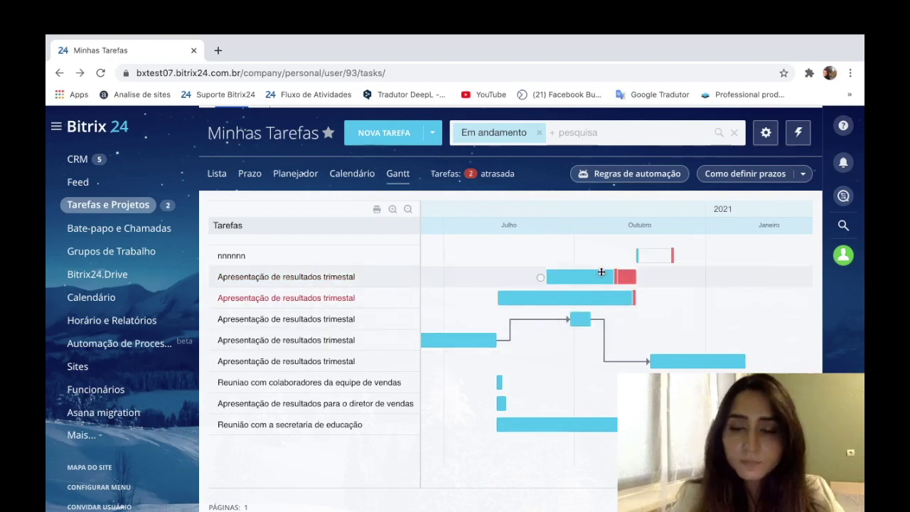
mouse_move(631, 261)
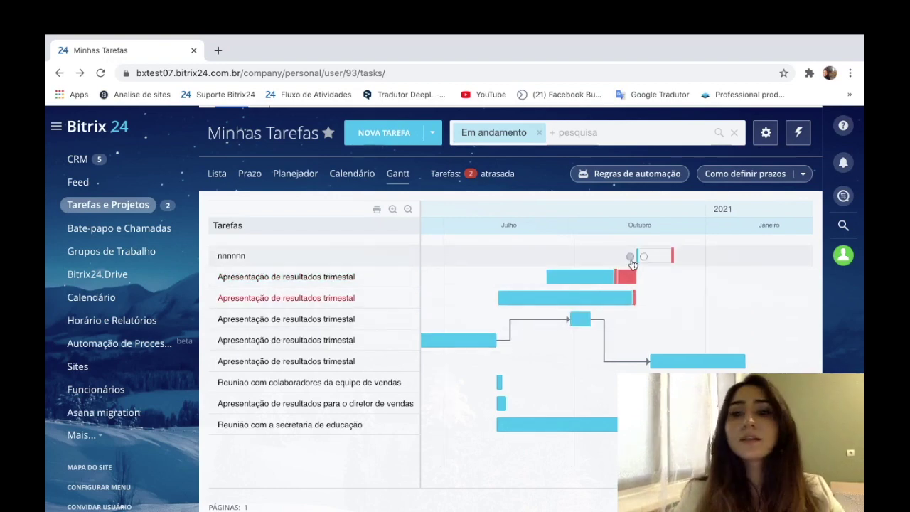
mouse_move(630, 257)
mouse_down()
mouse_move(558, 266)
mouse_move(541, 278)
mouse_move(623, 254)
mouse_move(544, 277)
mouse_move(630, 259)
mouse_move(639, 268)
mouse_move(541, 283)
mouse_move(564, 268)
mouse_move(622, 269)
mouse_move(623, 254)
mouse_up()
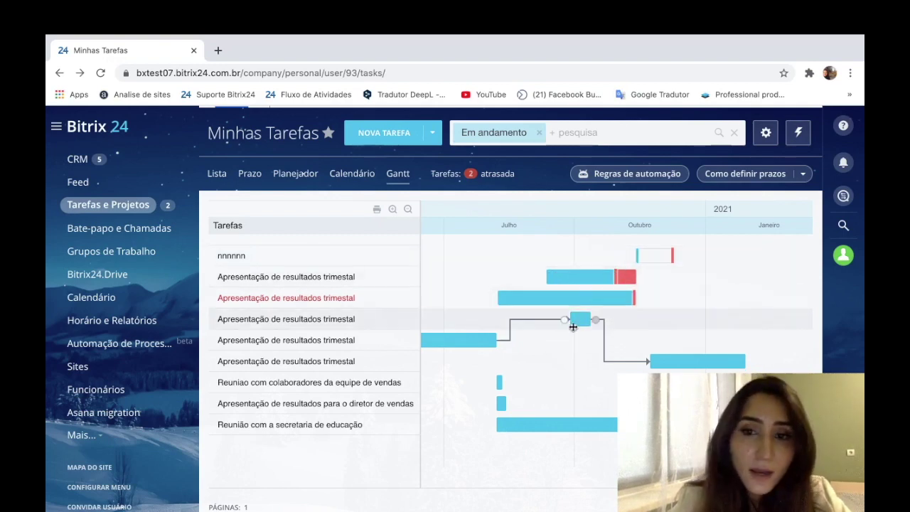
Step: Delete both dependency links connecting the fourth listed task with the fifth and sixth tasks
click(528, 324)
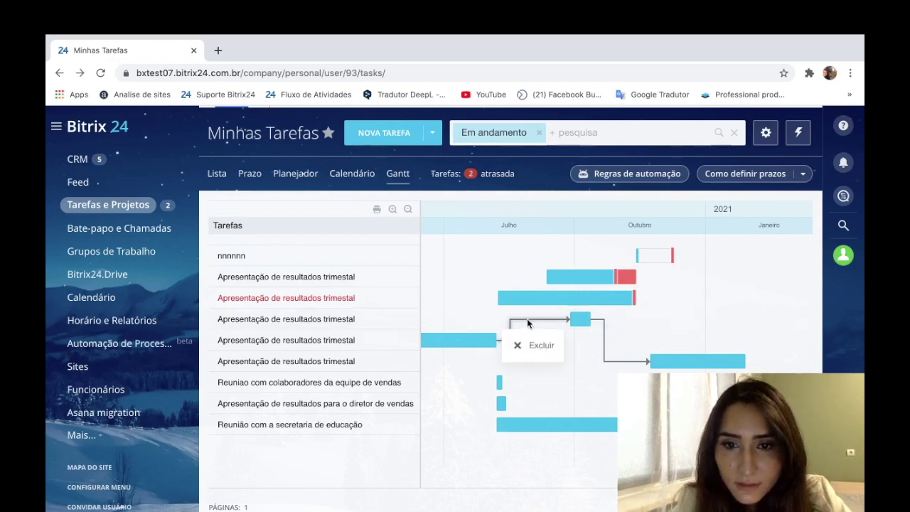
click(523, 348)
click(603, 334)
click(604, 357)
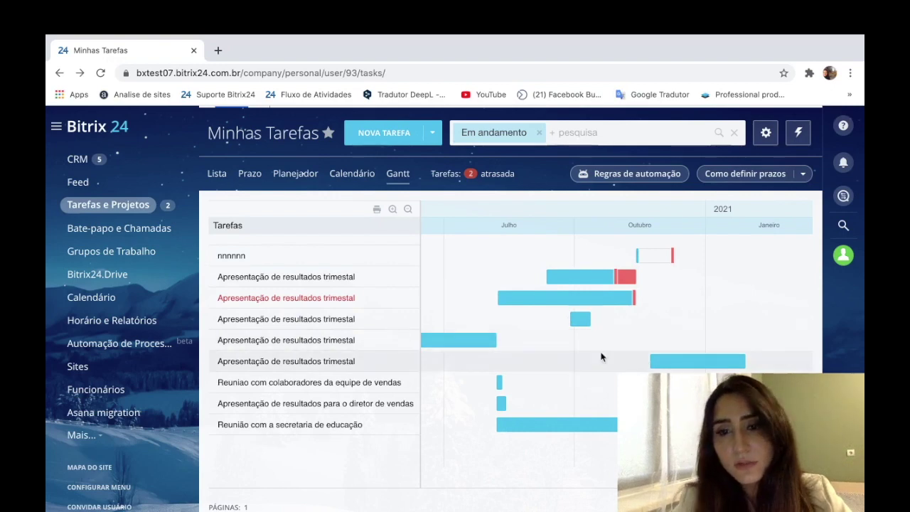
Step: Try to draw dependency links between the task bars, including one from the end of the overdue third task towards the fourth
drag(588, 340, 660, 339)
drag(678, 277, 591, 300)
mouse_move(630, 278)
mouse_down()
mouse_move(737, 304)
mouse_move(644, 278)
mouse_up()
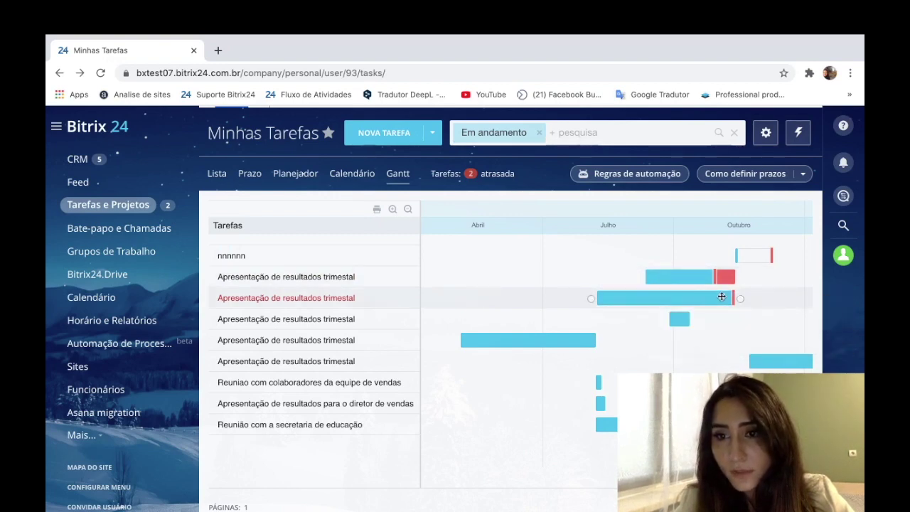
drag(738, 300, 699, 324)
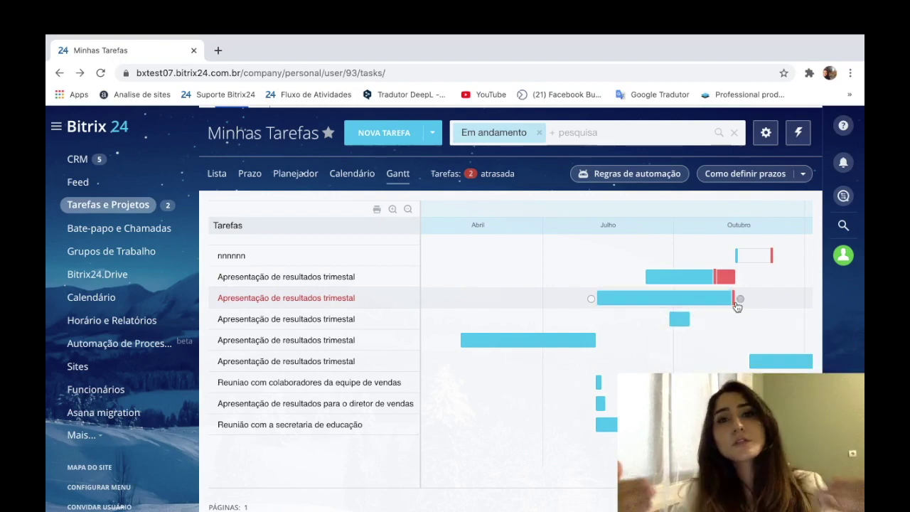